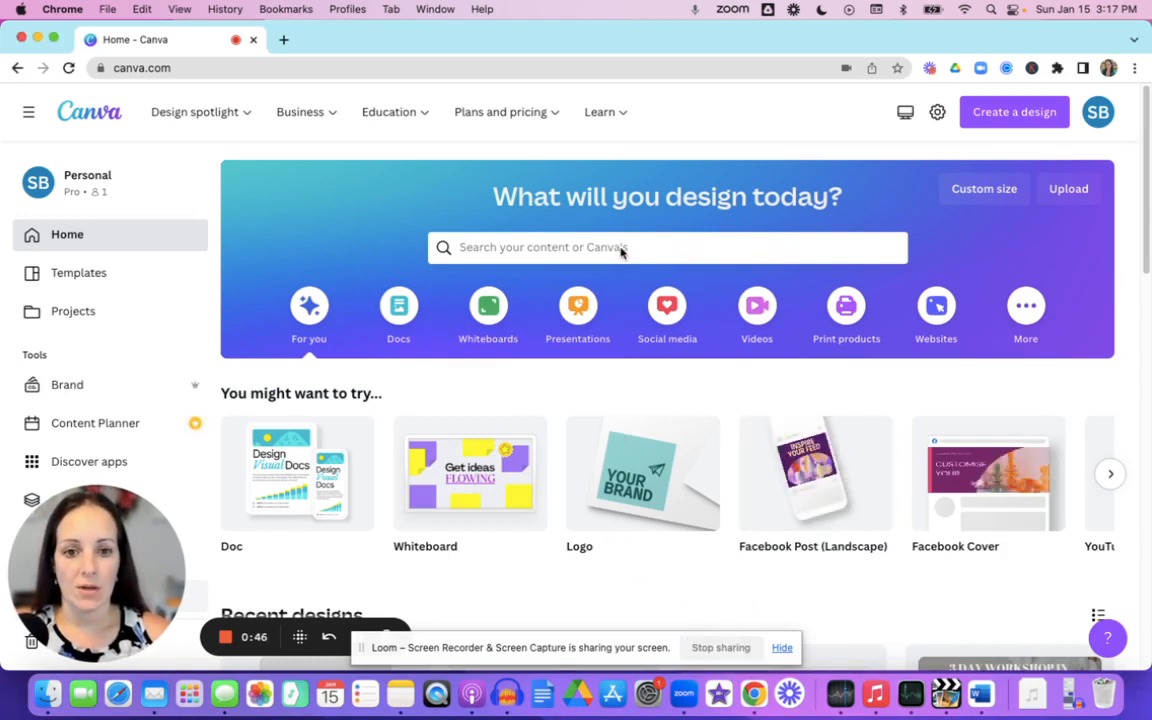
Step: Search the templates for "logo business" and browse the resulting logo designs
click(576, 247)
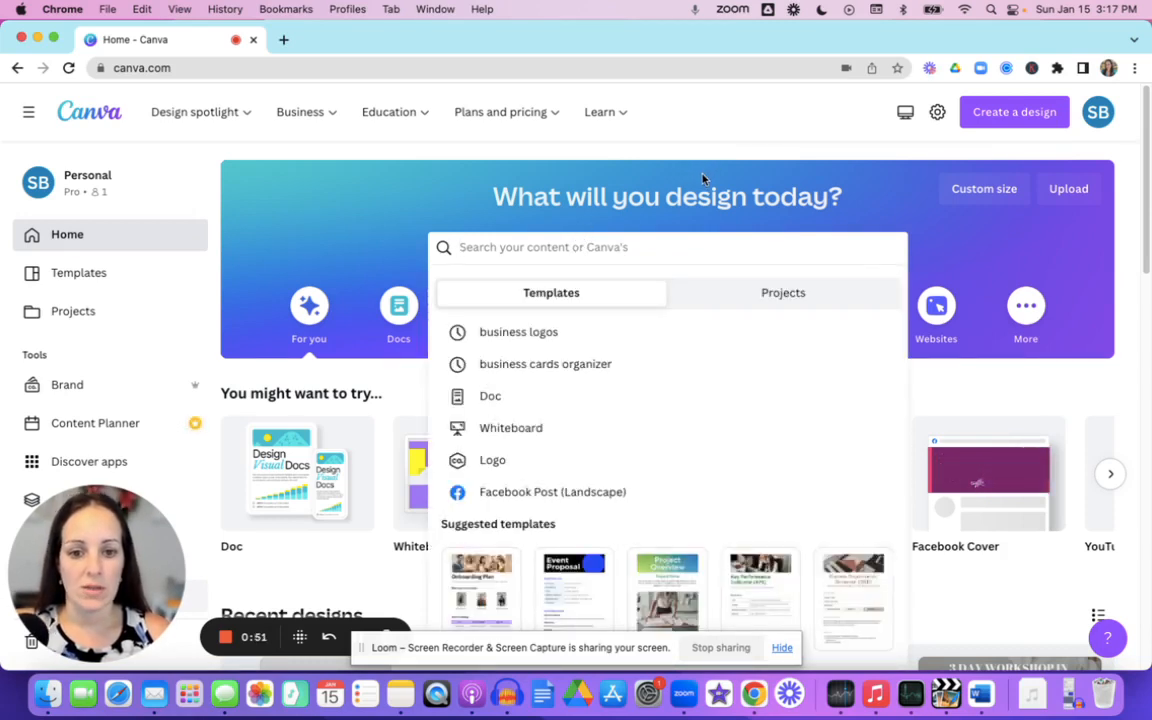
text(l)
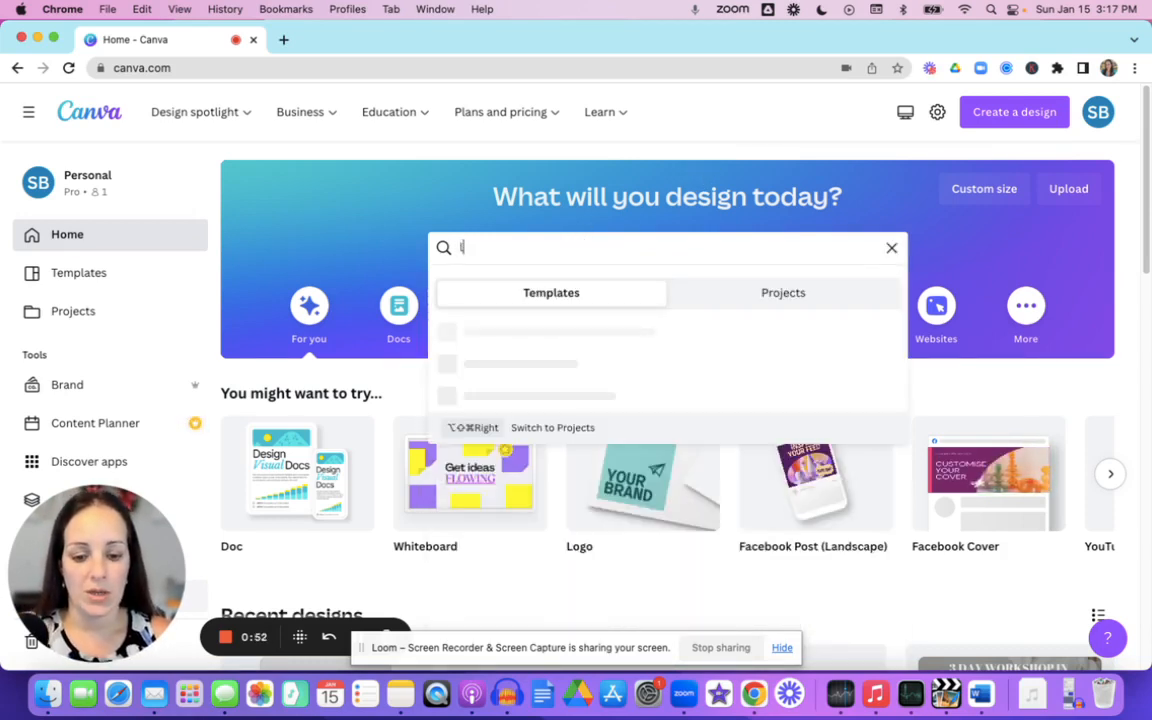
text(ogo business)
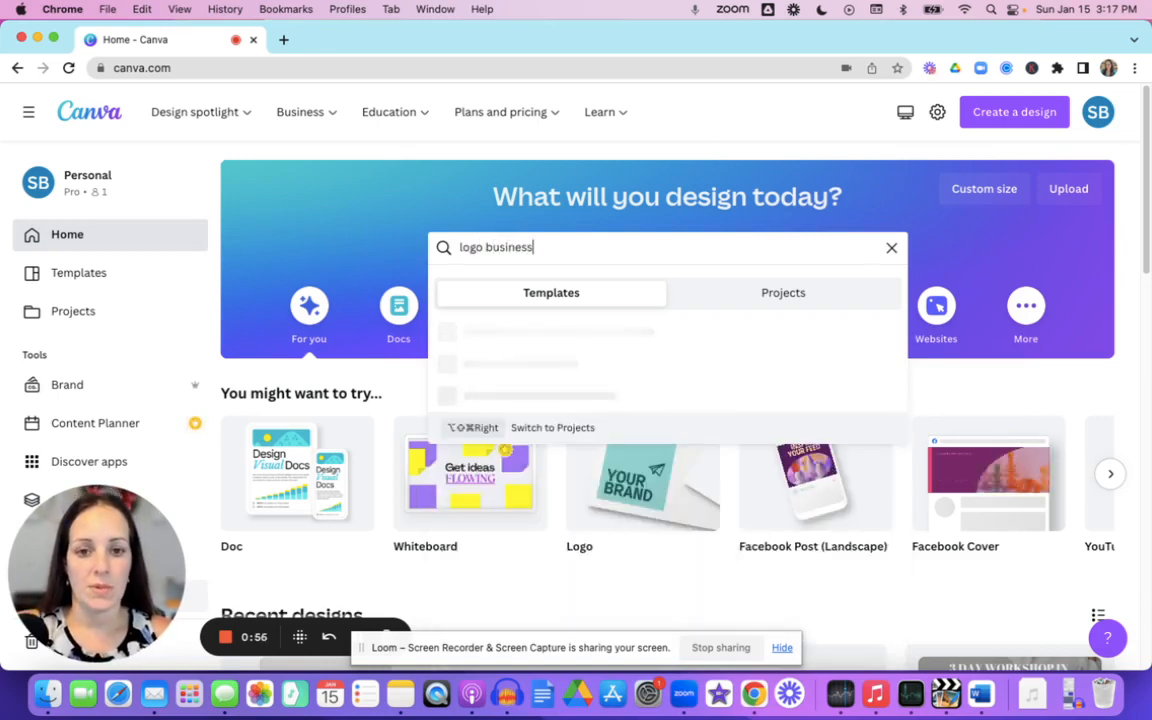
key(Return)
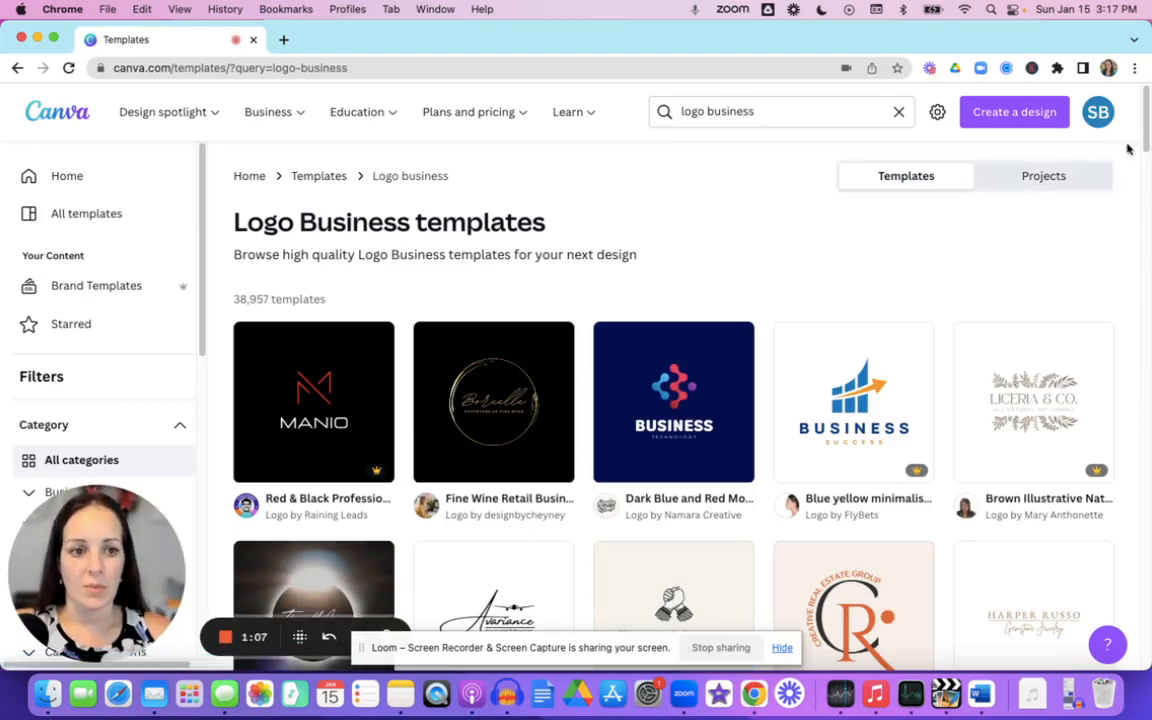
drag(1148, 122, 1149, 182)
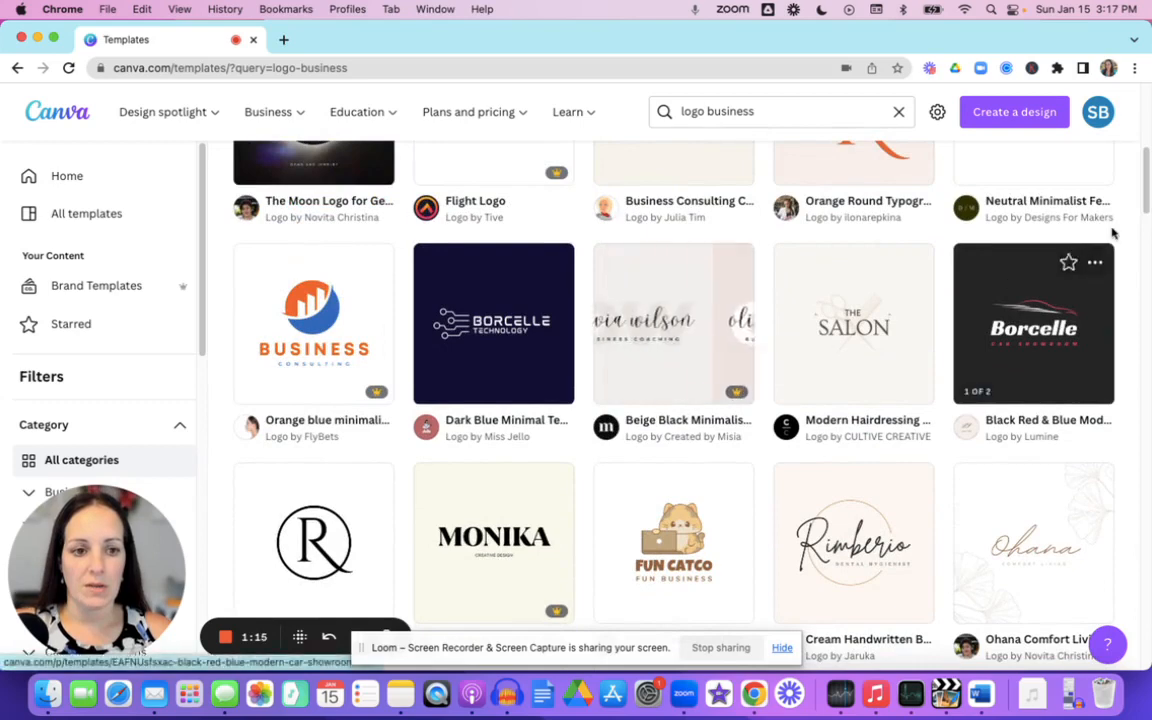
drag(1148, 188, 1146, 327)
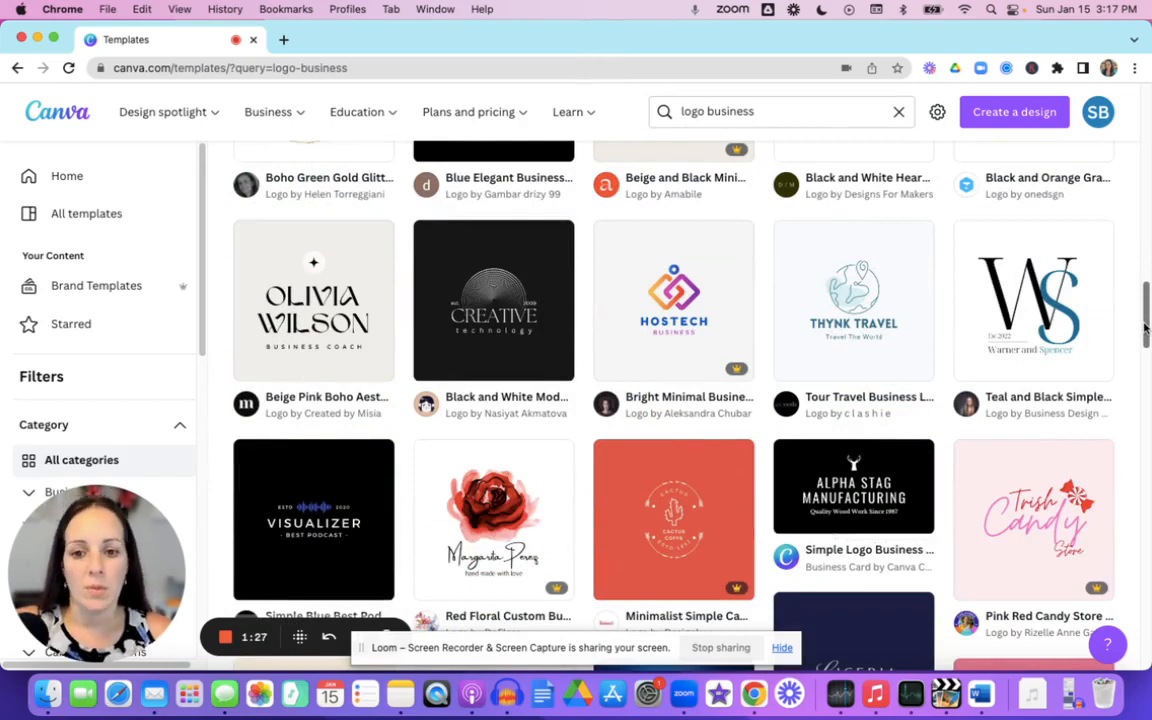
drag(1146, 327, 1149, 229)
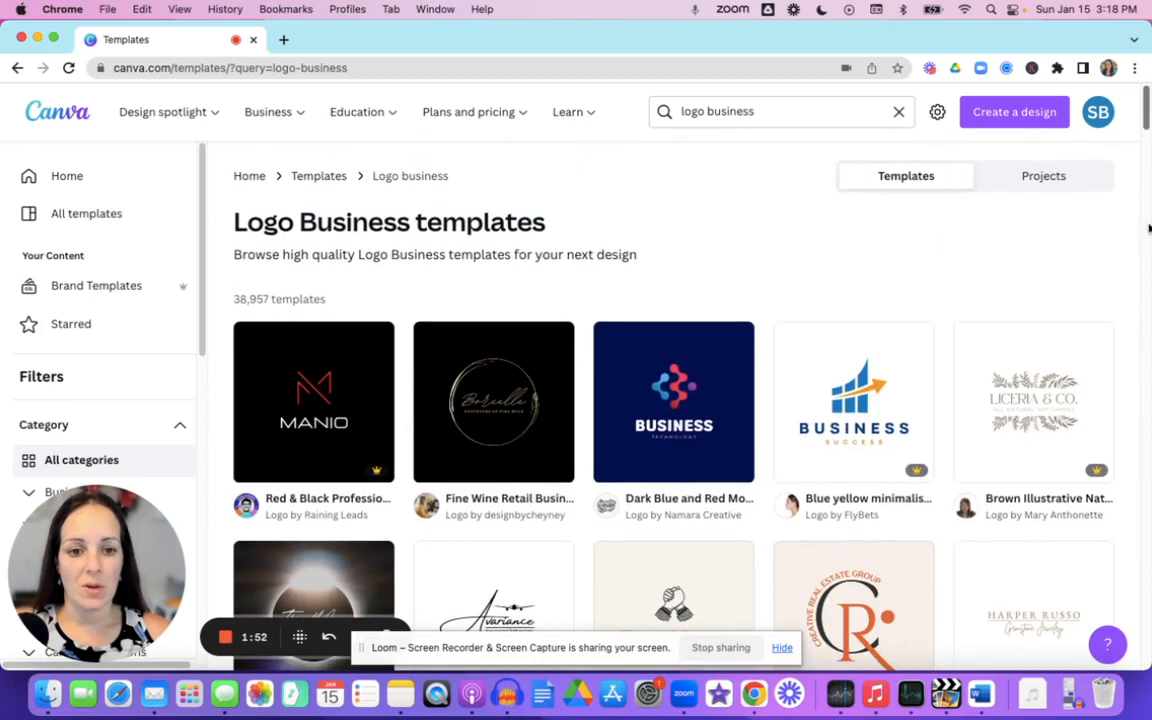
Step: Refine the template search to "logo business closet" and look through the matching designs
click(775, 110)
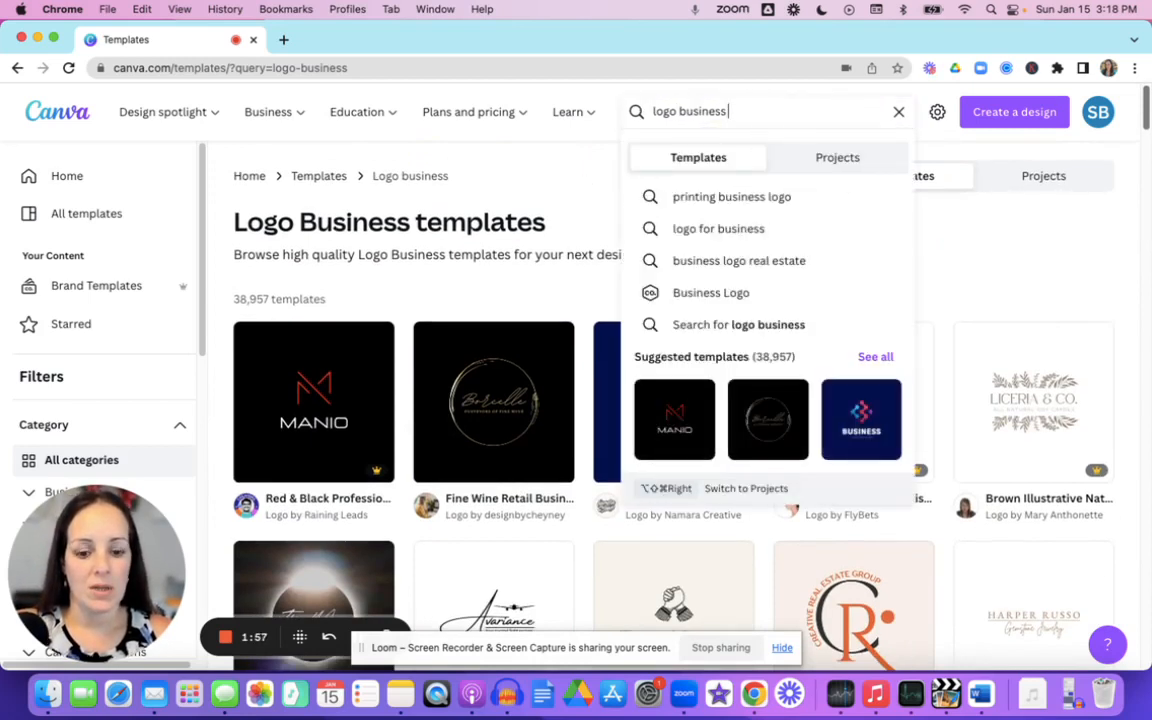
text(closet)
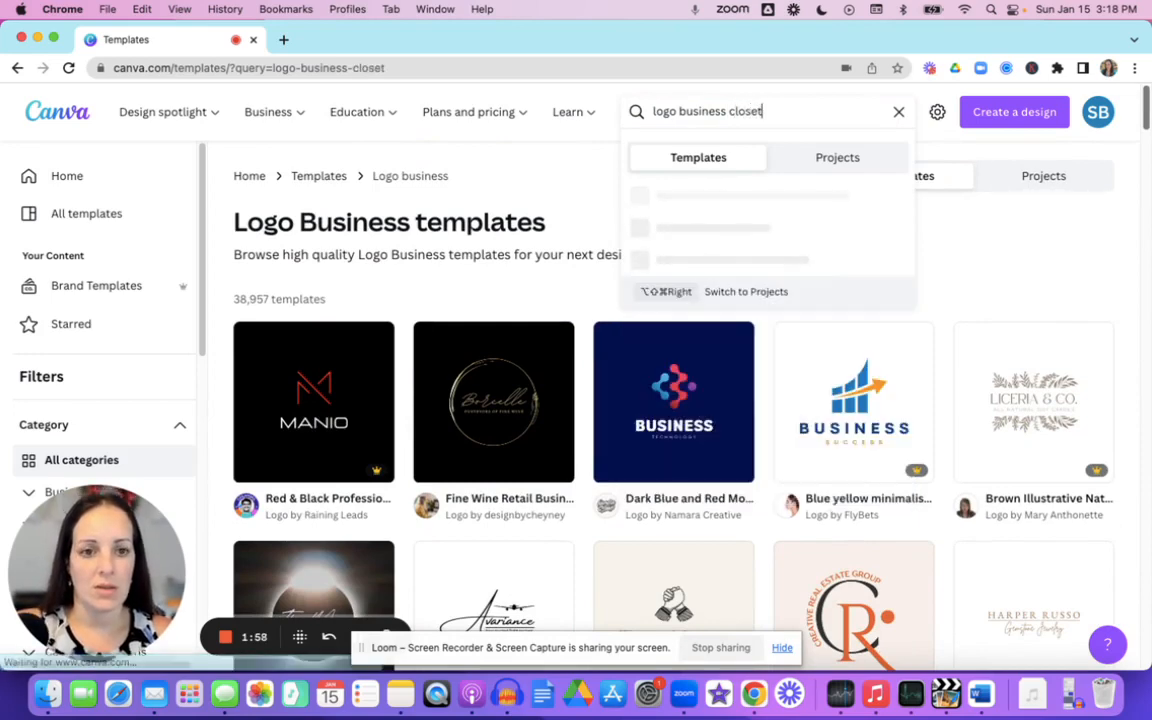
key(Return)
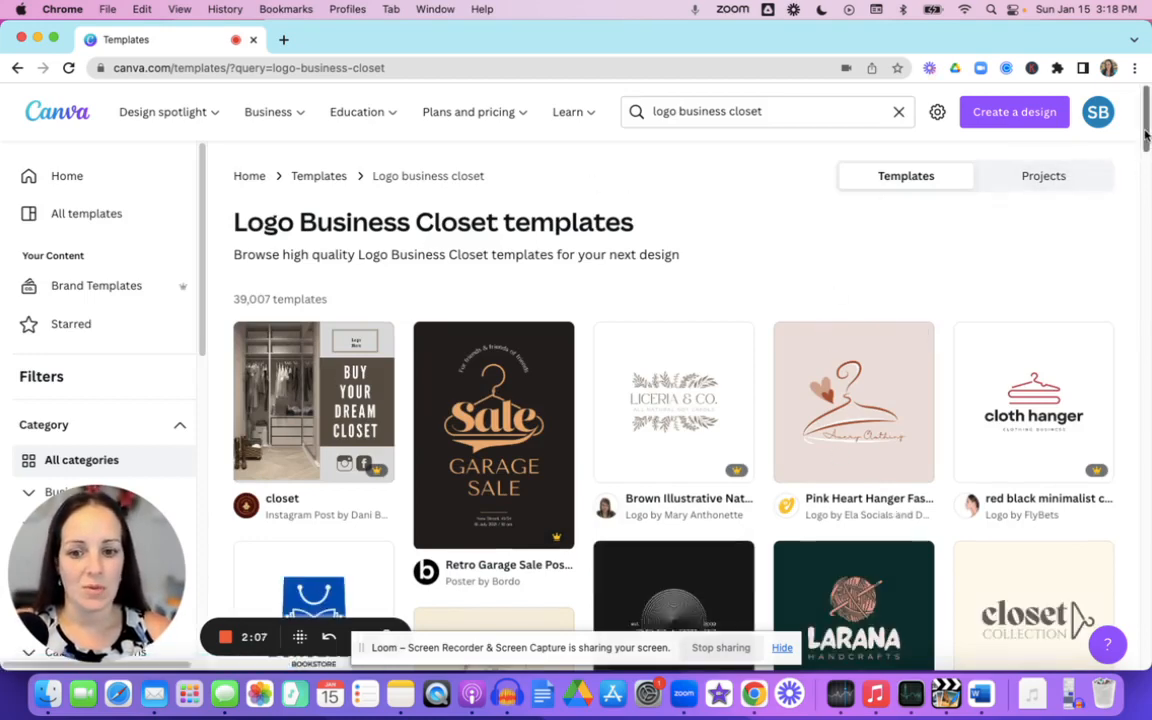
drag(1146, 133, 1150, 226)
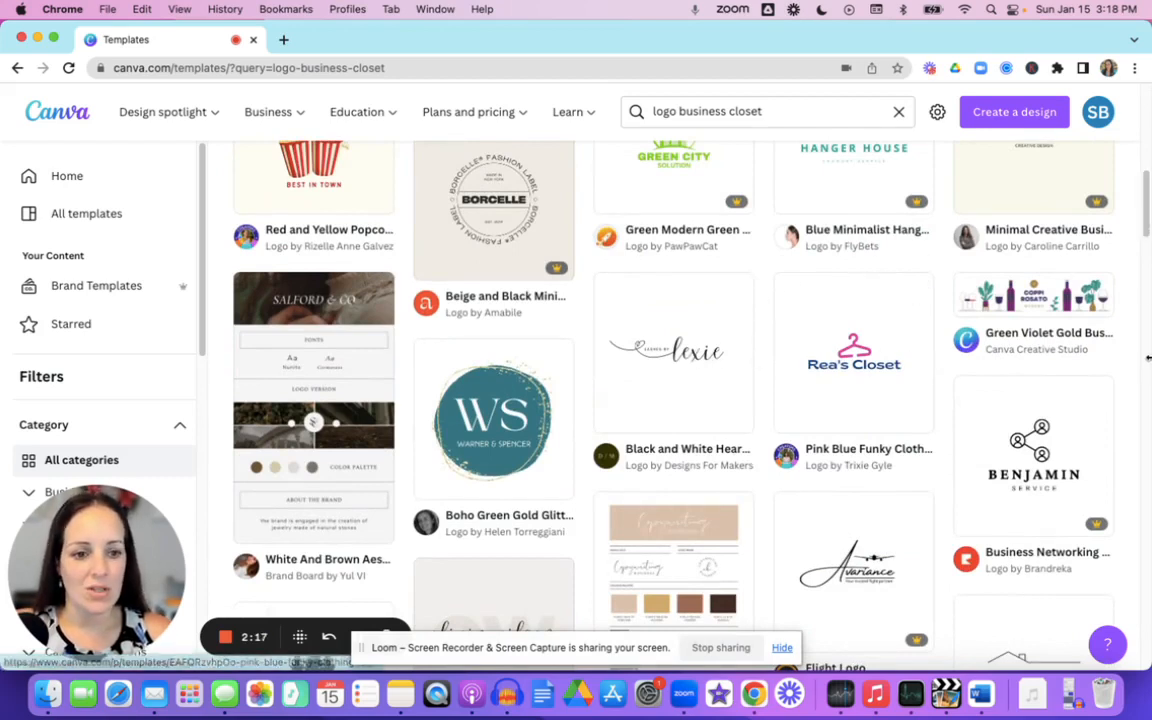
drag(1148, 232, 1148, 155)
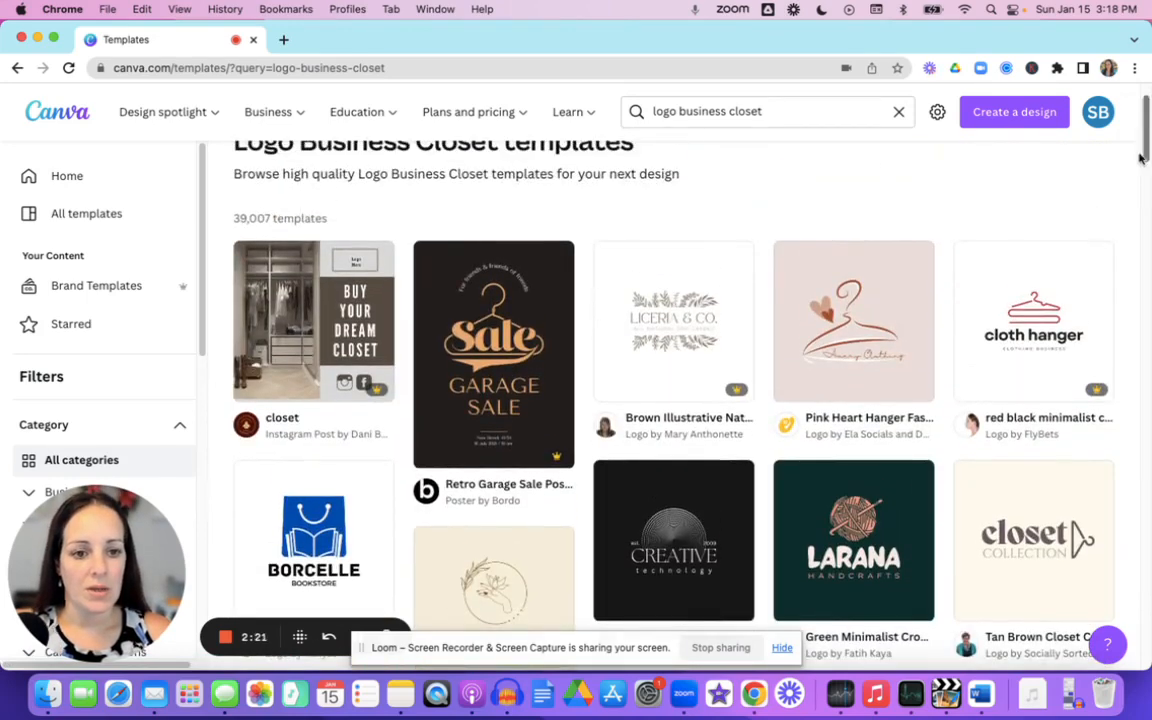
Step: Open the Pink Heart Hanger Fashion Clothing Logo template for customization in the editor
click(864, 355)
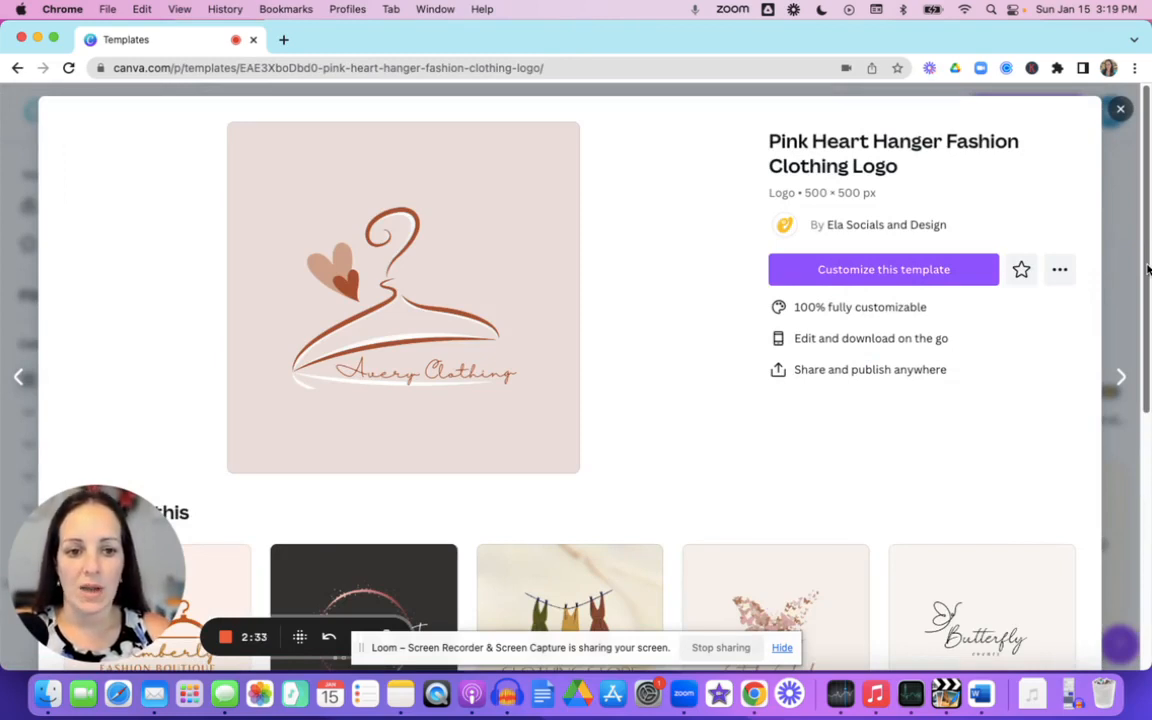
drag(1148, 268, 1148, 215)
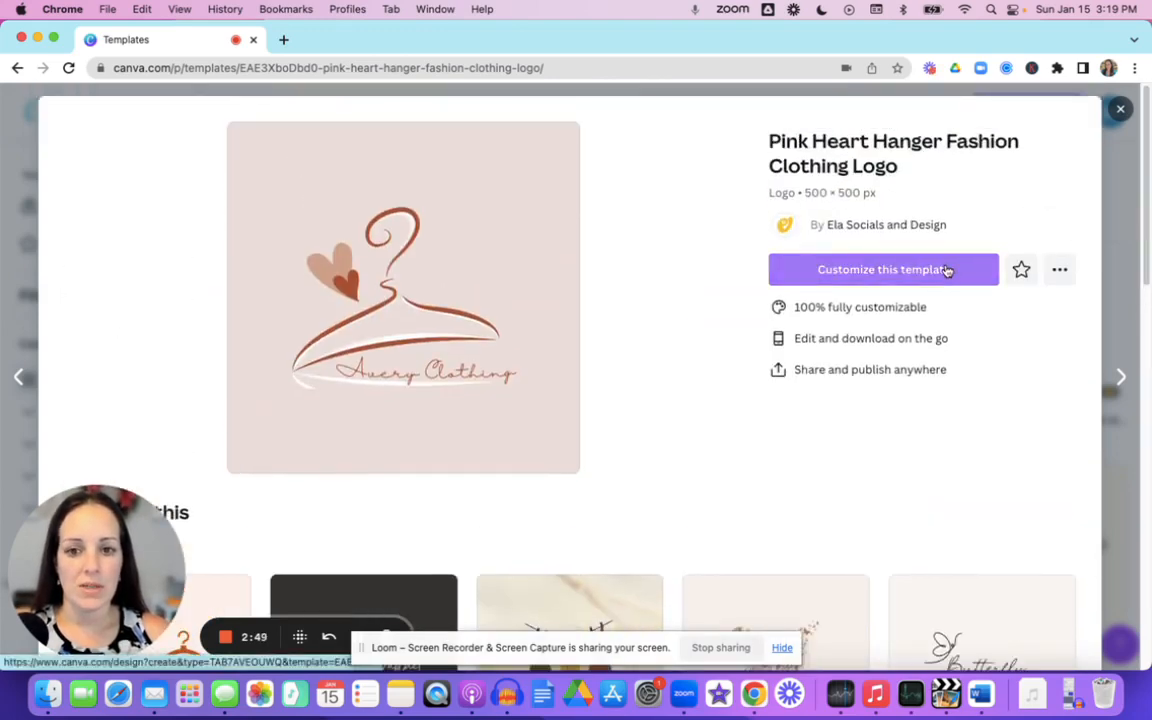
click(946, 271)
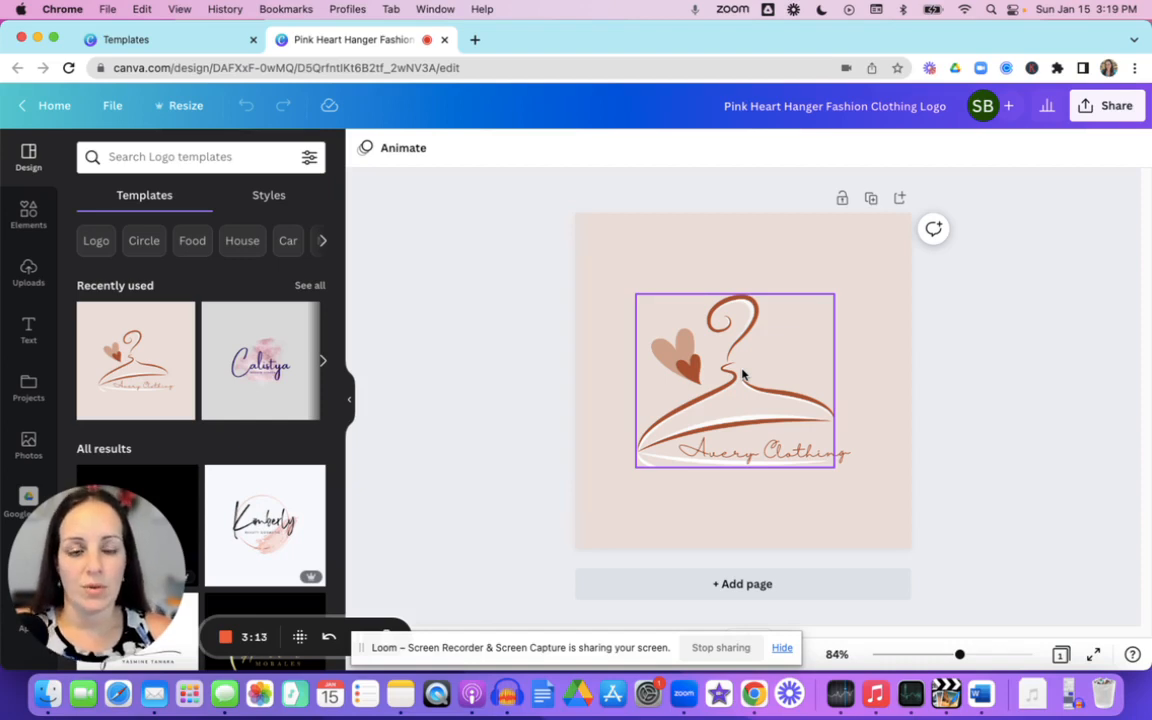
Step: Enlarge the hanger graphic up and to the right, and move both hearts up beside its hook, separated from each other
click(755, 383)
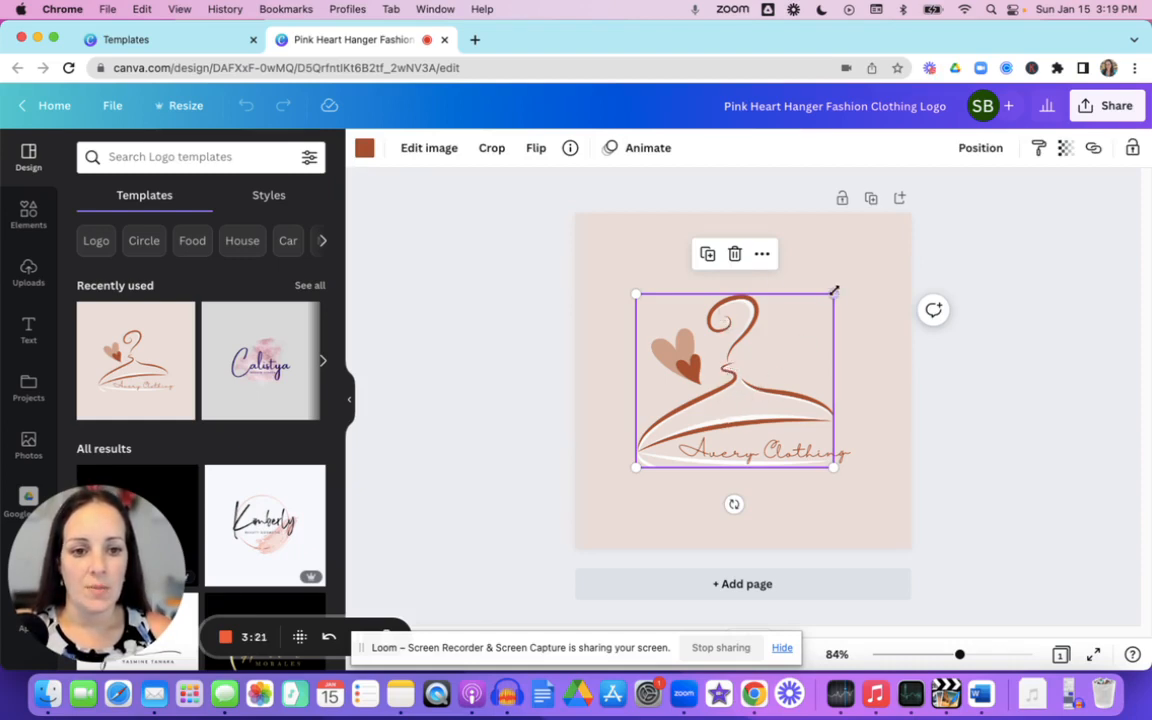
drag(832, 294, 879, 250)
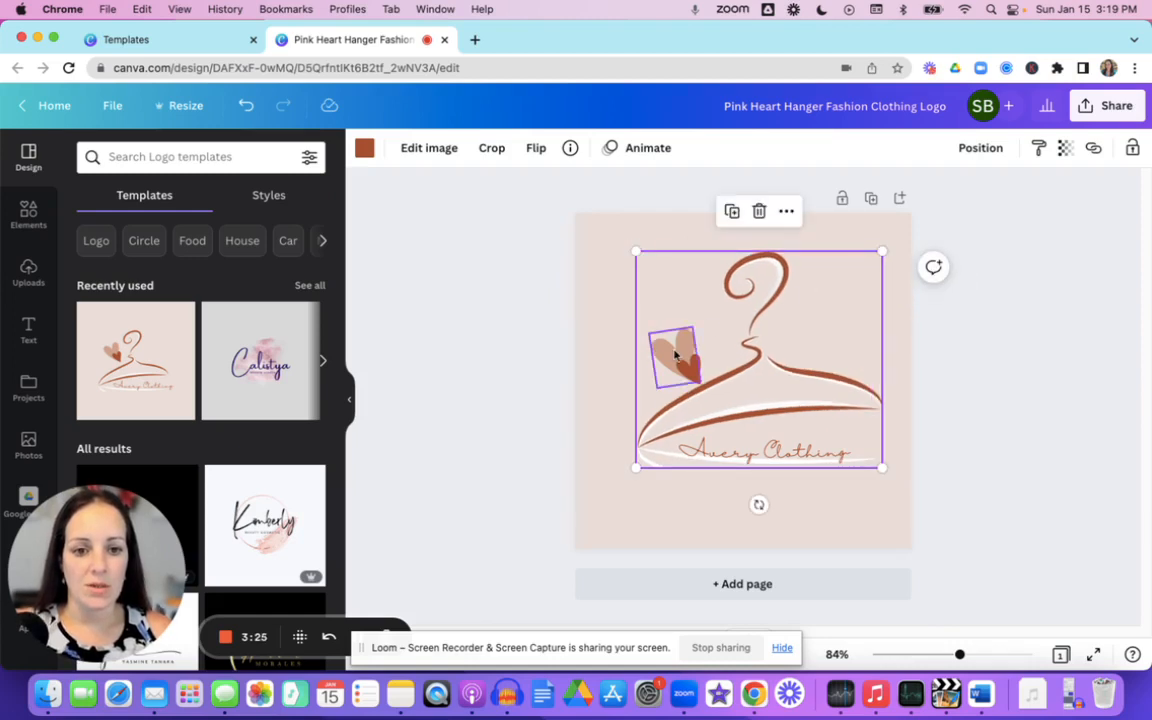
click(675, 355)
drag(675, 355, 701, 306)
drag(688, 368, 705, 340)
Step: Replace the business name on the hanger with "Pro Organizers Coach"
click(700, 451)
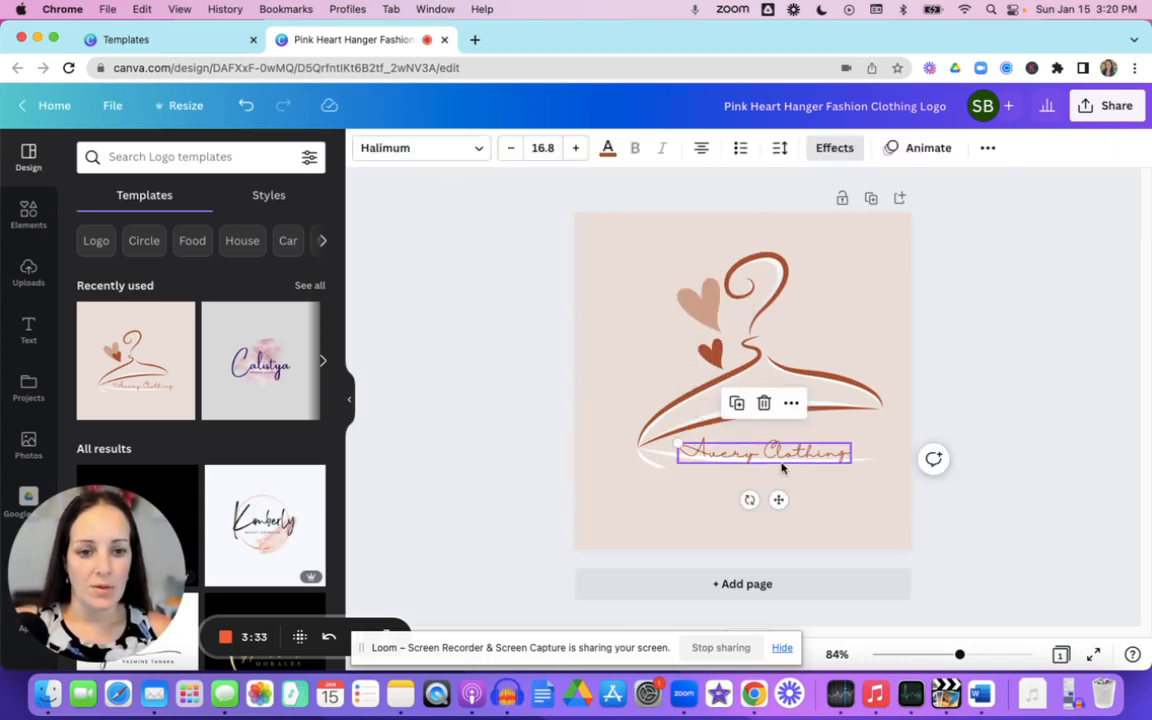
click(834, 458)
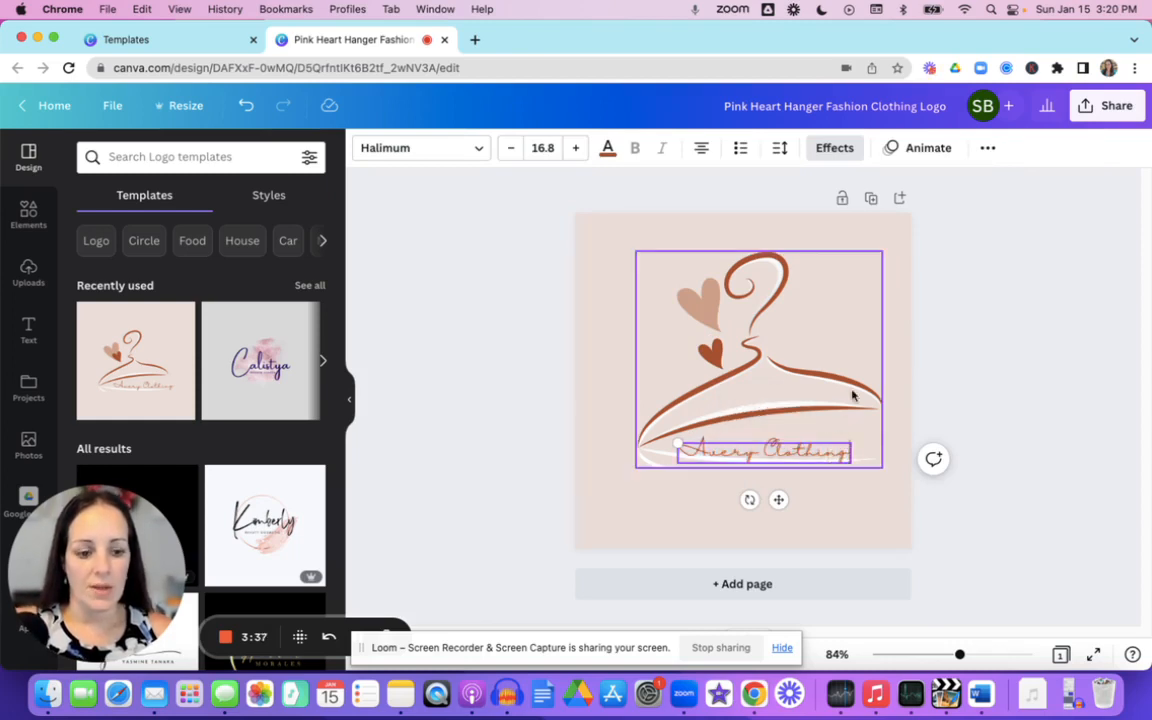
key(BackSpace)
key(BackSpace)
key(BackSpace)
key(BackSpace)
key(BackSpace)
key(BackSpace)
key(BackSpace)
key(BackSpace)
key(BackSpace)
key(BackSpace)
key(BackSpace)
key(BackSpace)
key(BackSpace)
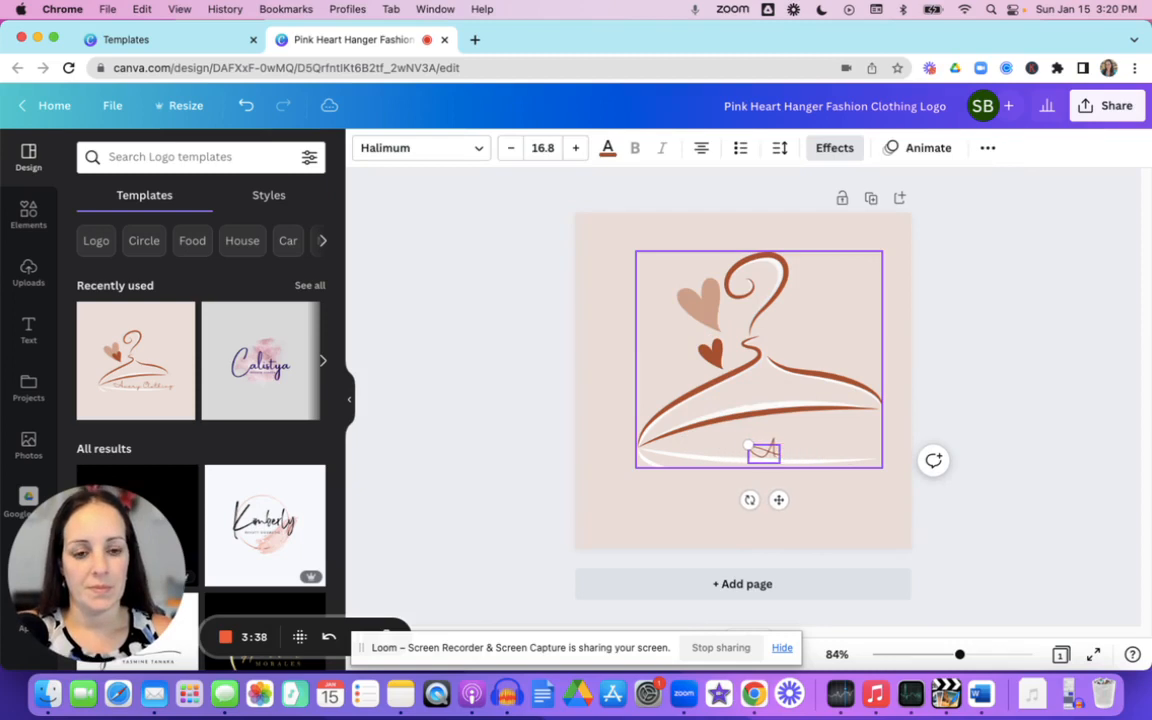
key(BackSpace)
text(P)
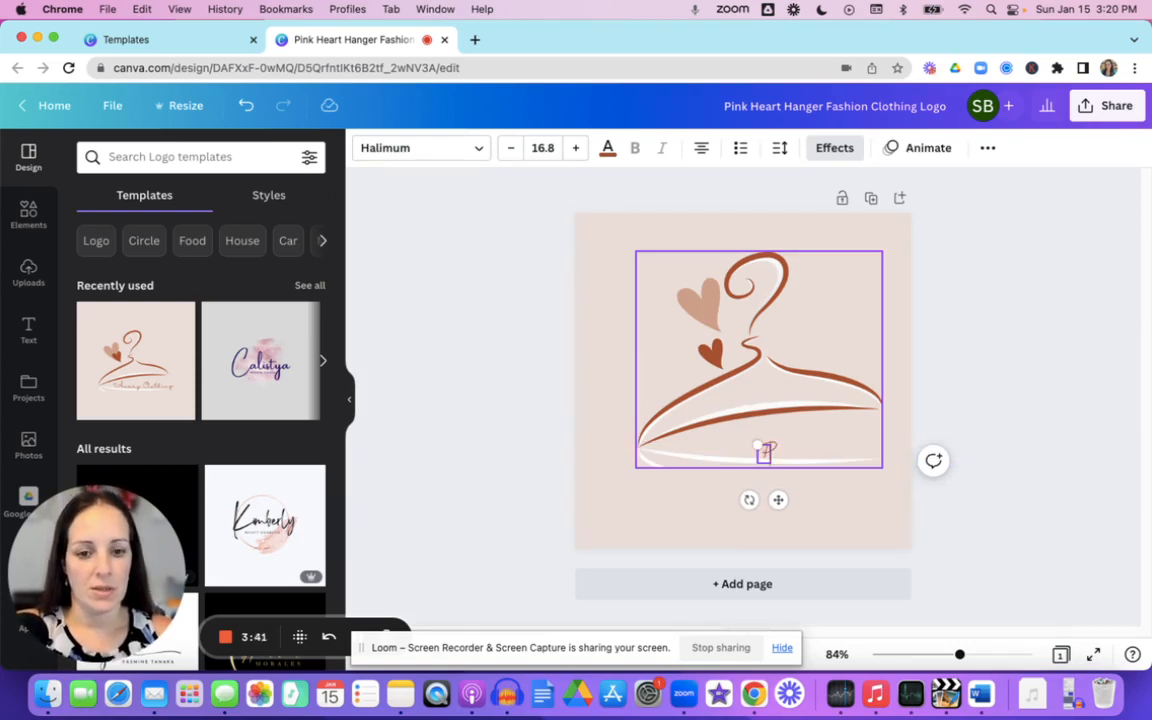
text(ro Org)
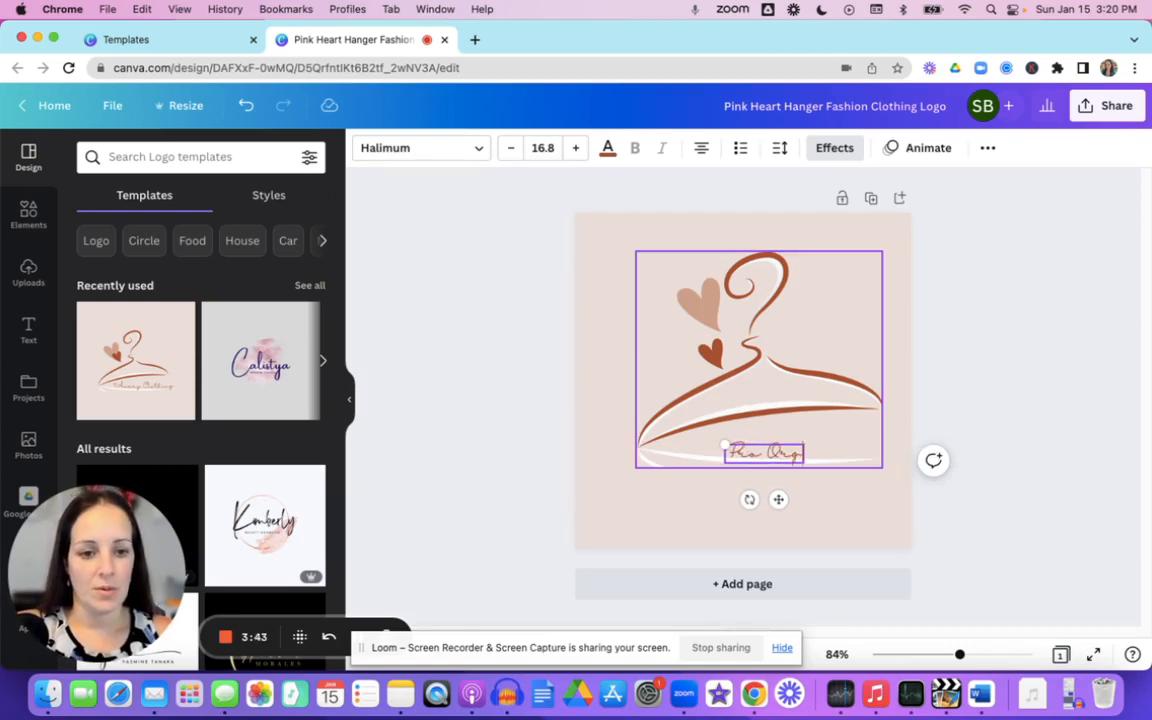
text(anizers Coach)
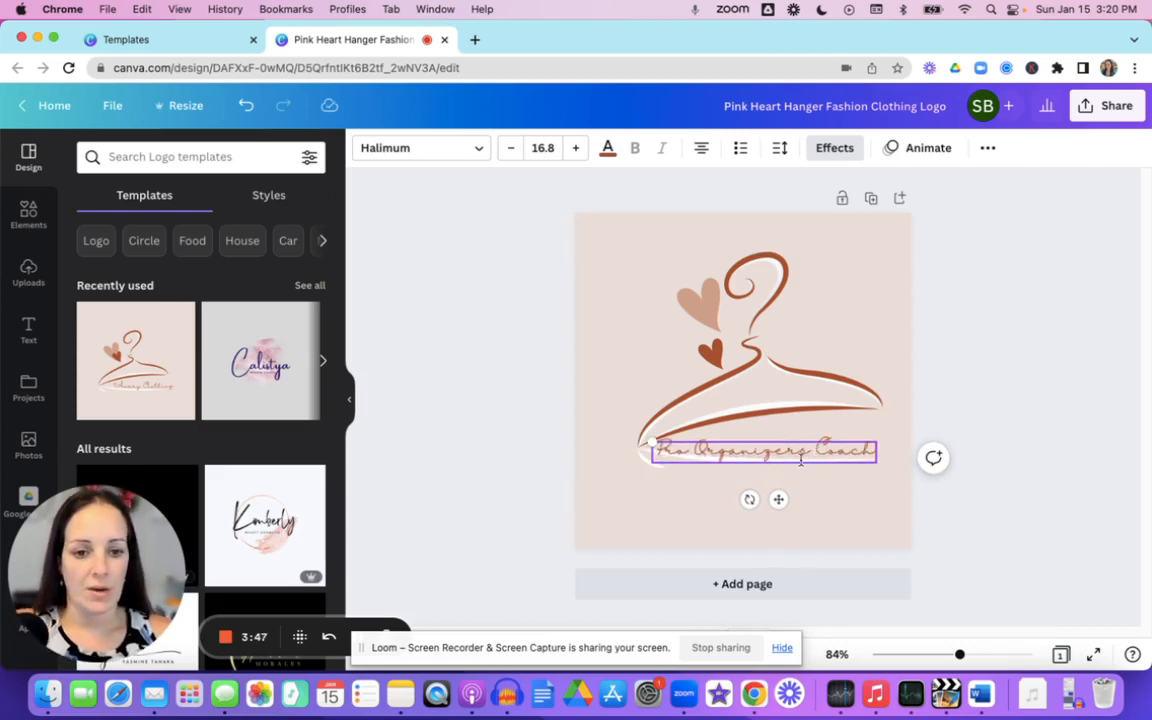
Step: Reposition the "Pro Organizers Coach" text along the hanger's lower bar and set its font size to 18.1
drag(645, 428, 614, 424)
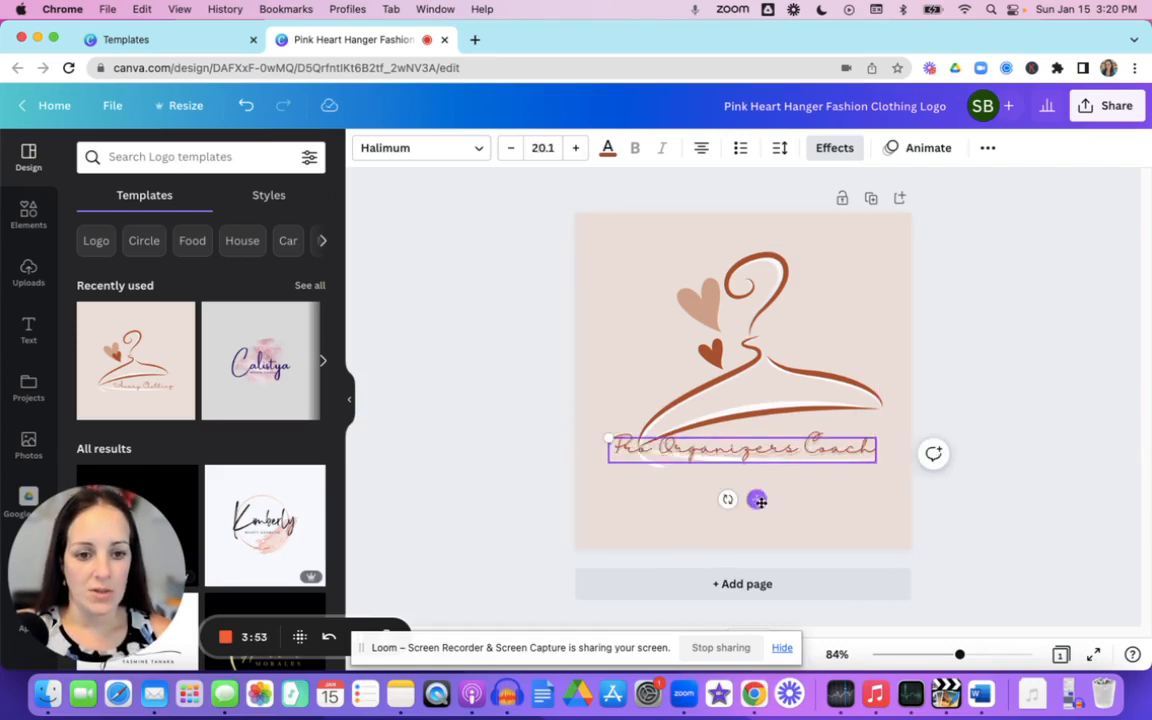
drag(757, 499, 782, 494)
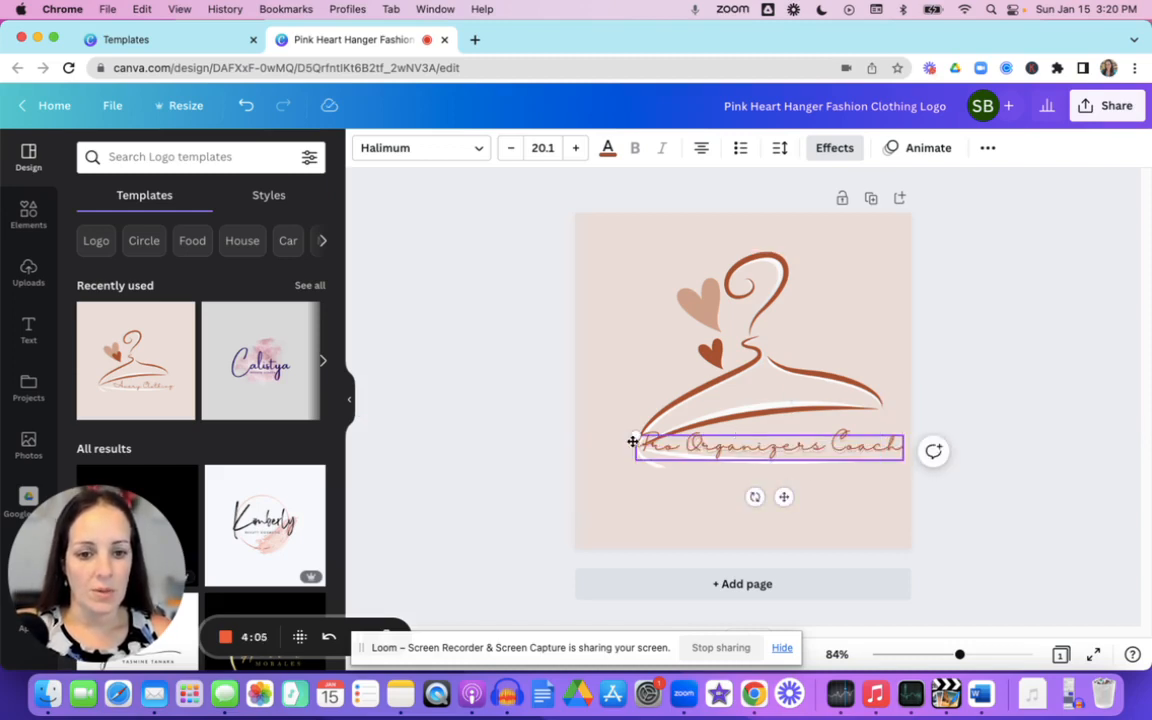
click(512, 148)
click(512, 148)
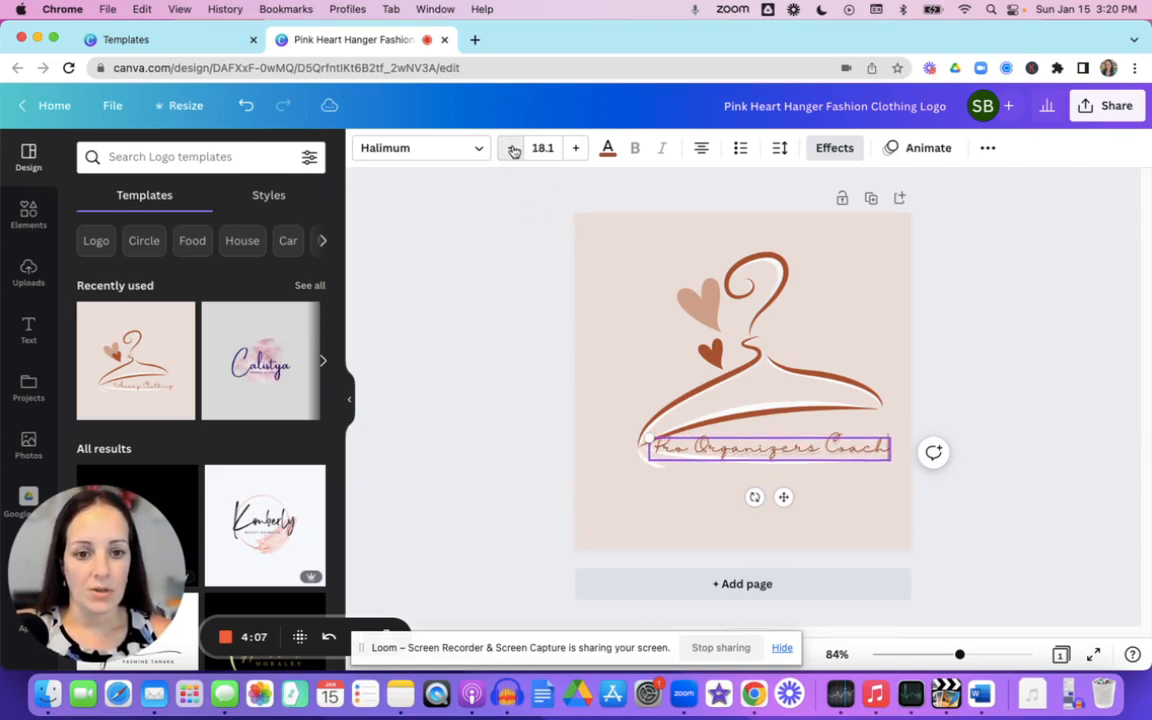
click(512, 148)
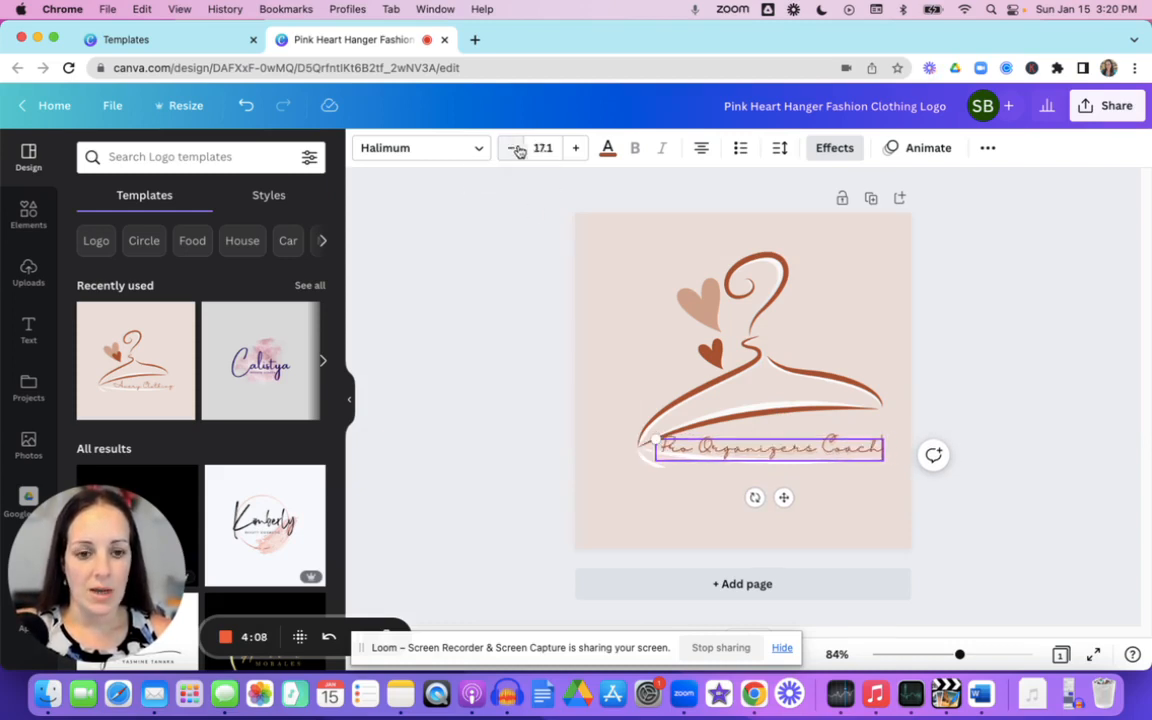
click(575, 150)
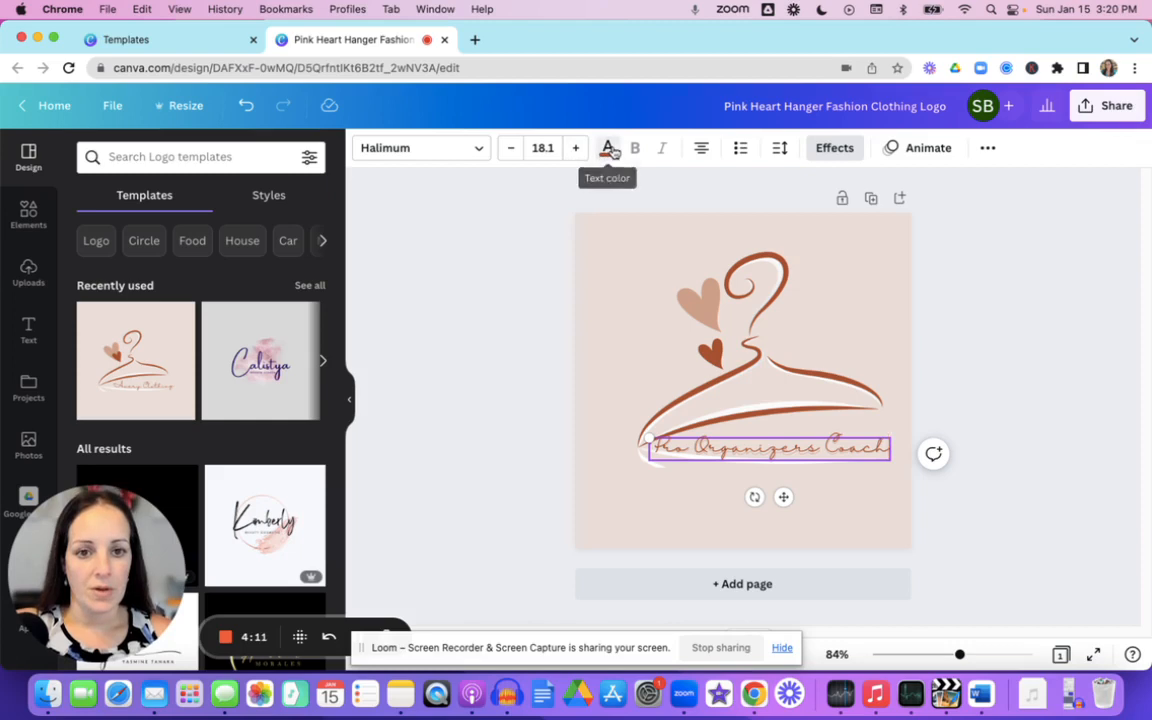
Step: Try the Maharlika and Space Mono fonts on the business name, and restore Halimum
click(609, 148)
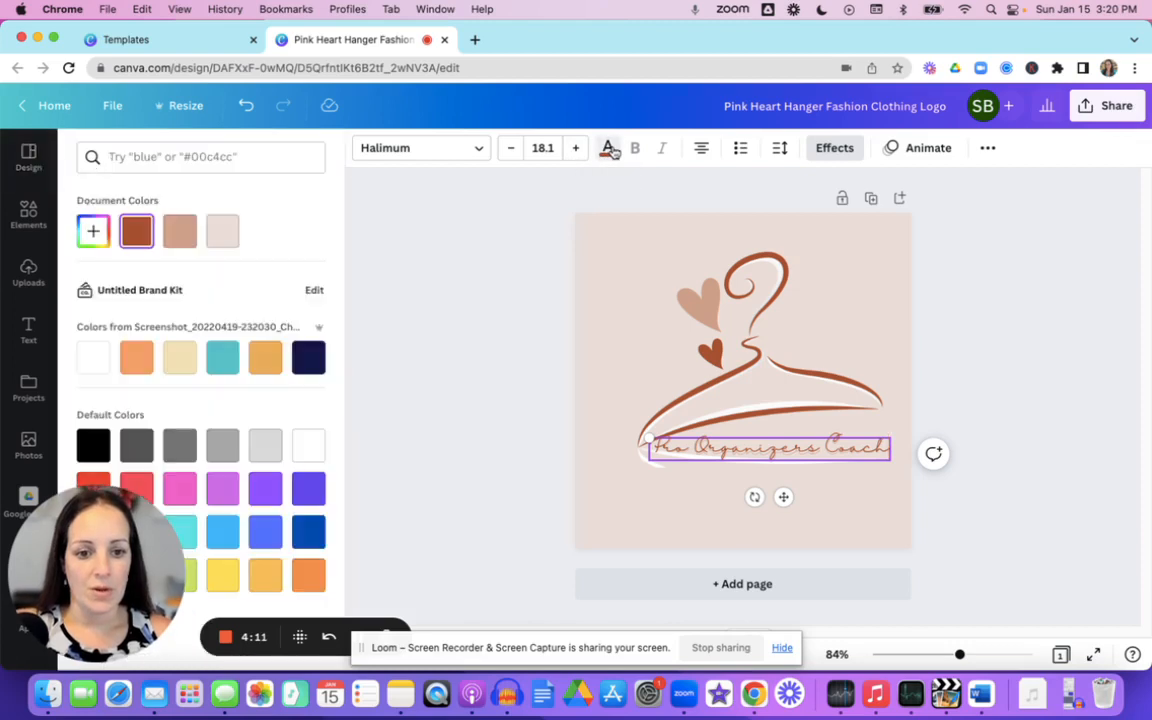
click(478, 149)
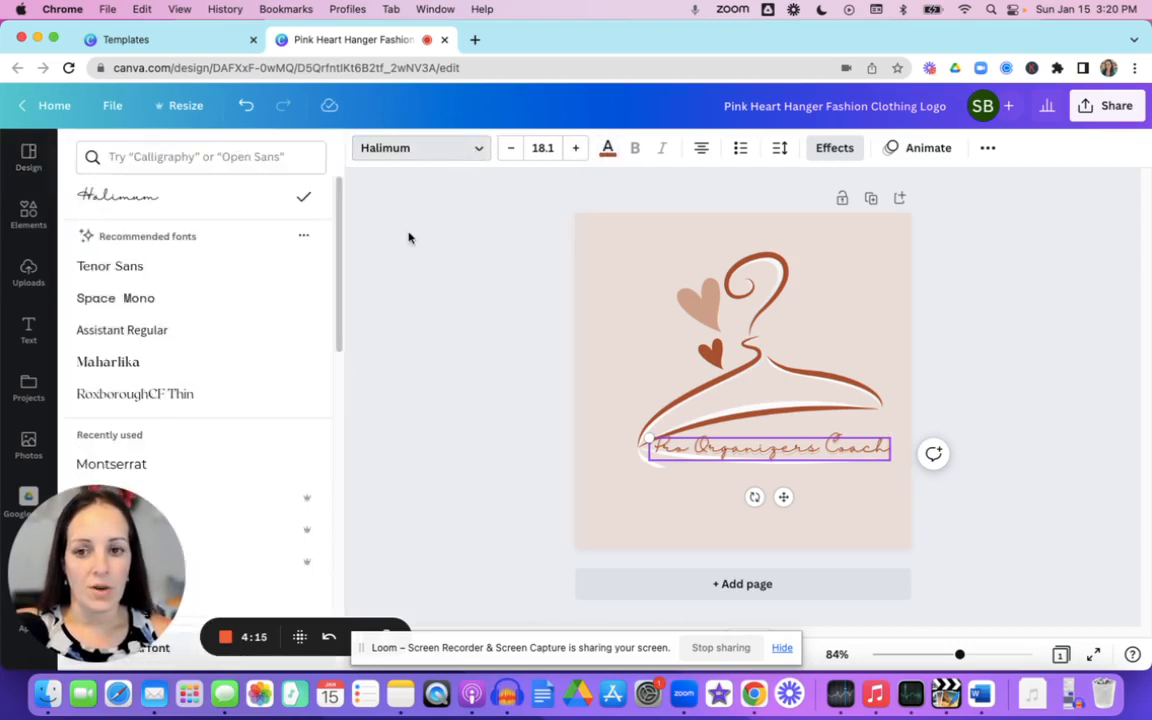
click(184, 369)
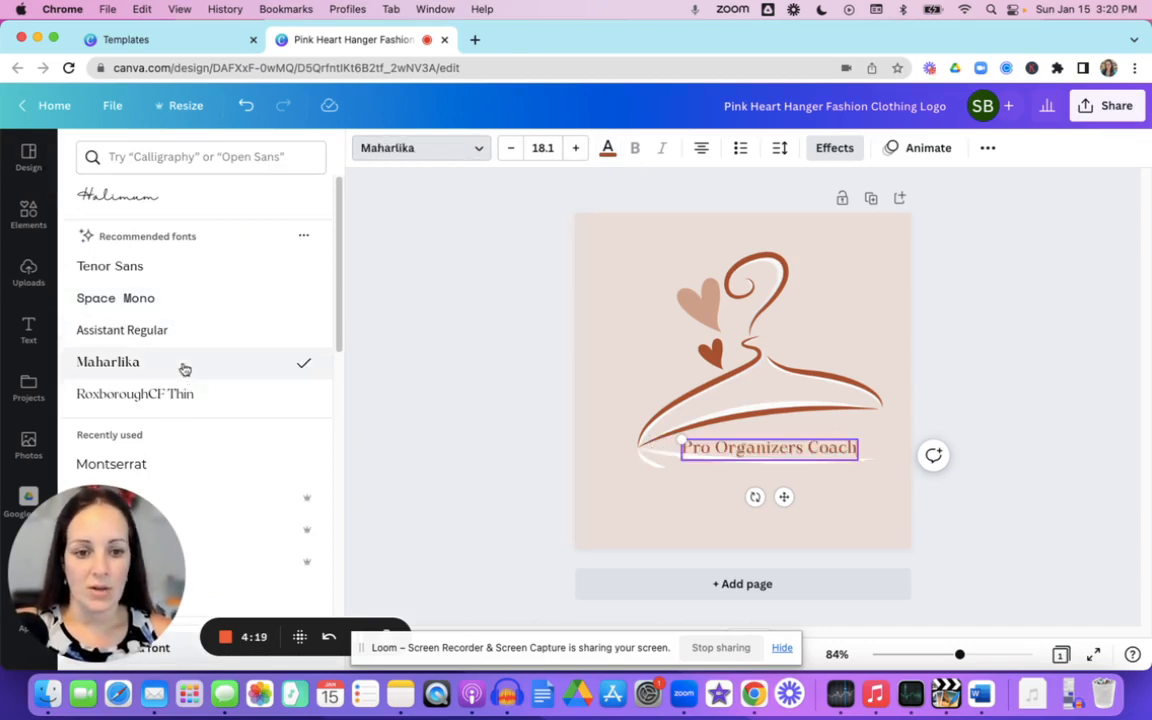
click(190, 298)
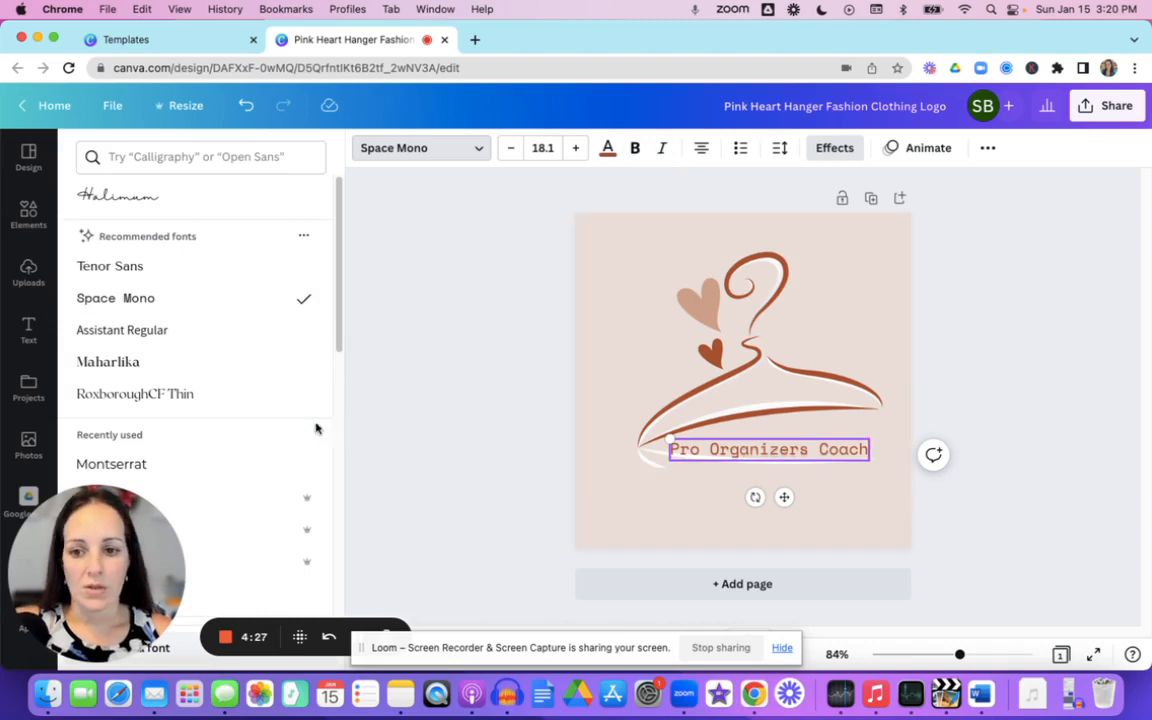
click(205, 195)
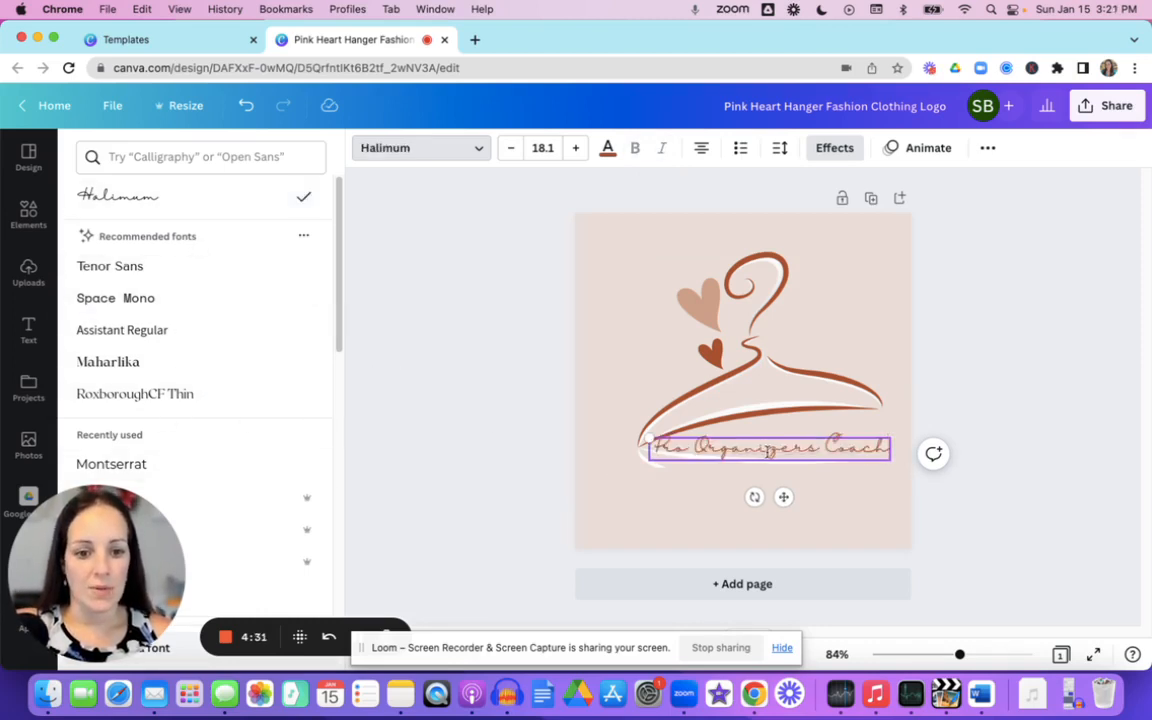
Step: Try pale pink, teal and red on the hanger graphic, and set its color to the brand kit's dark navy
click(776, 366)
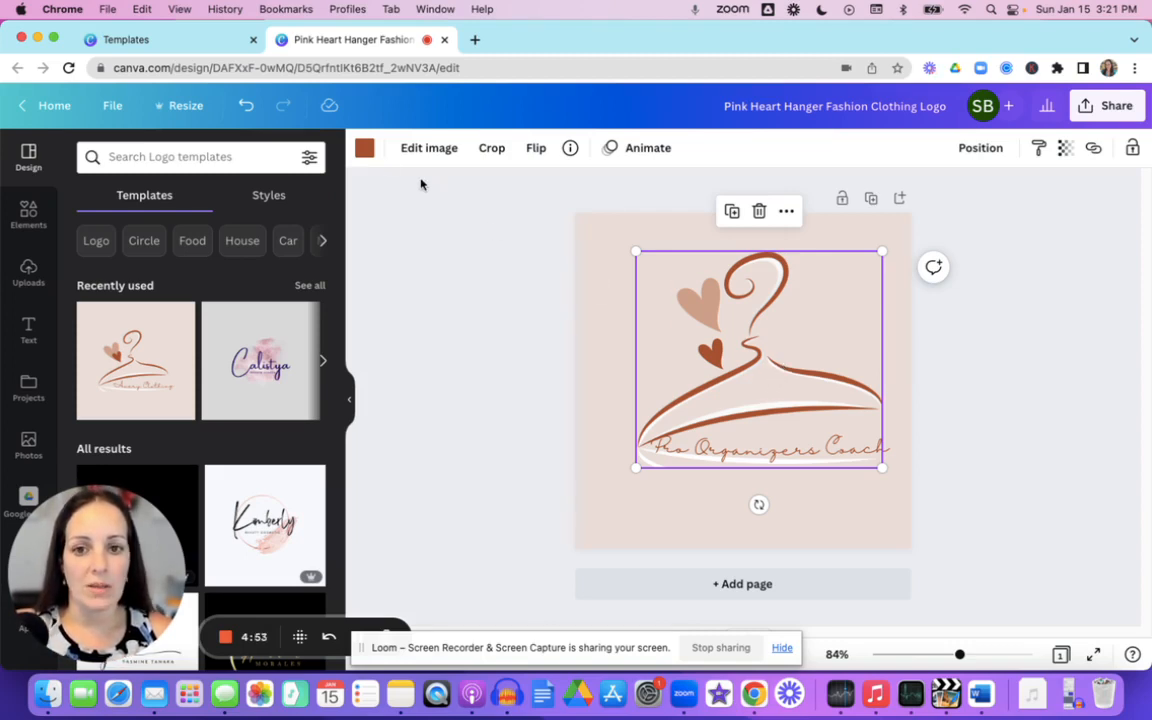
click(364, 149)
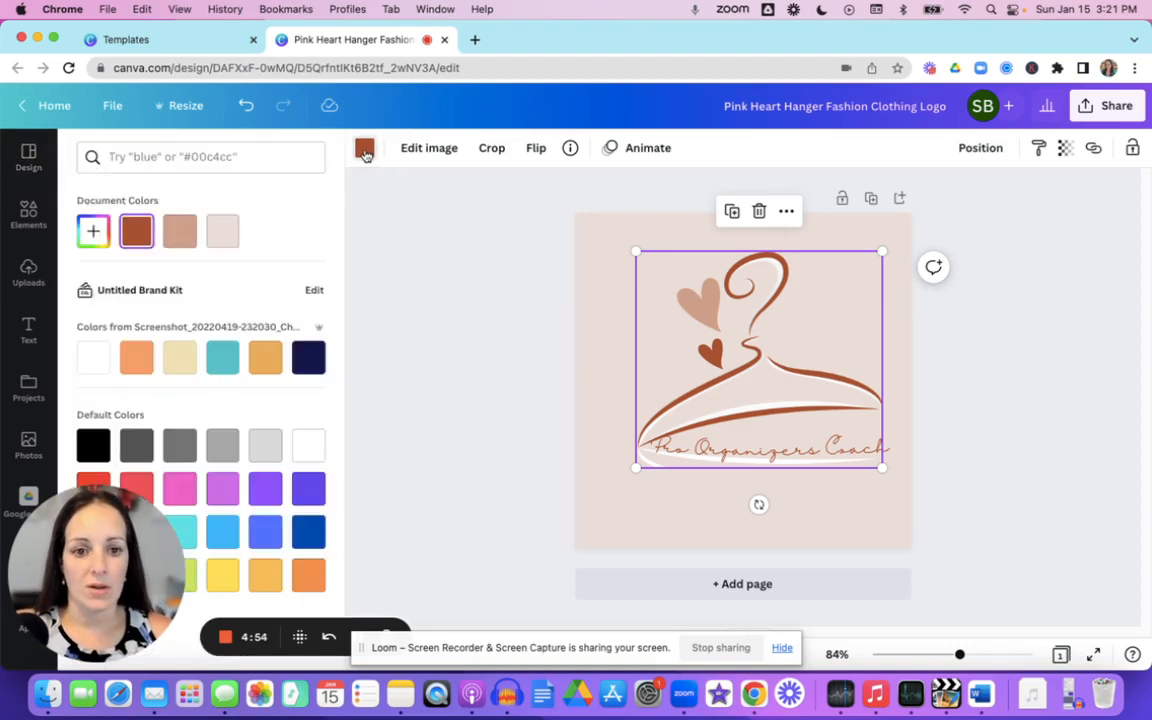
click(308, 360)
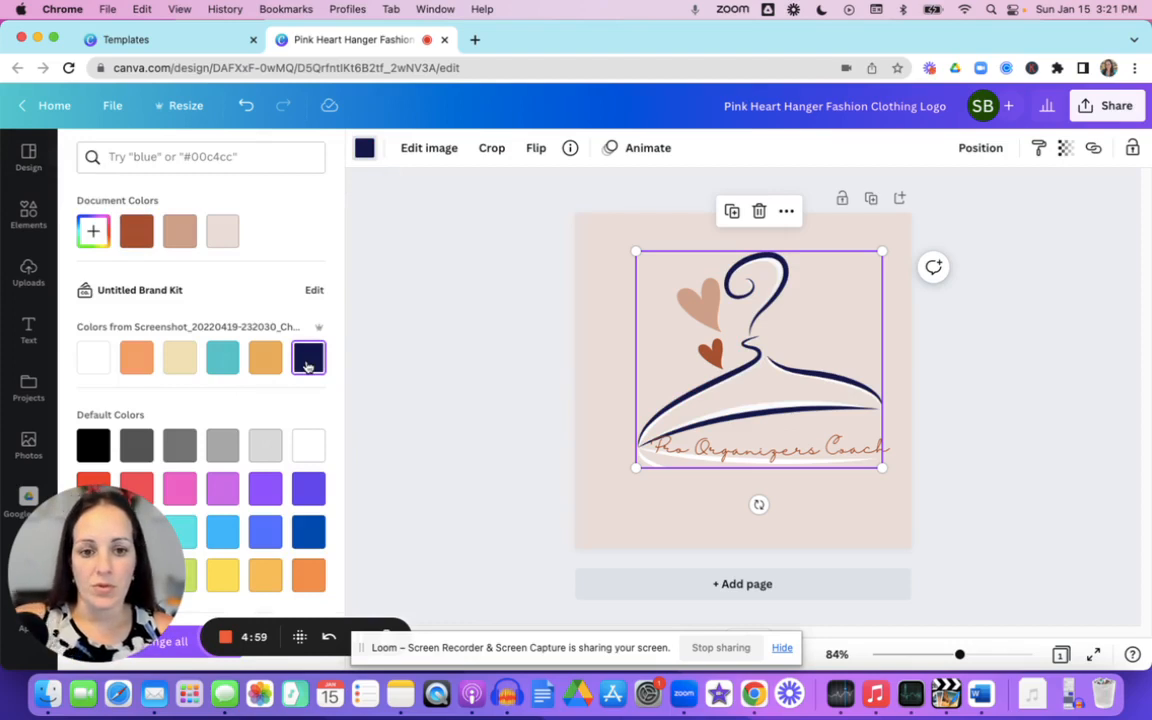
click(218, 235)
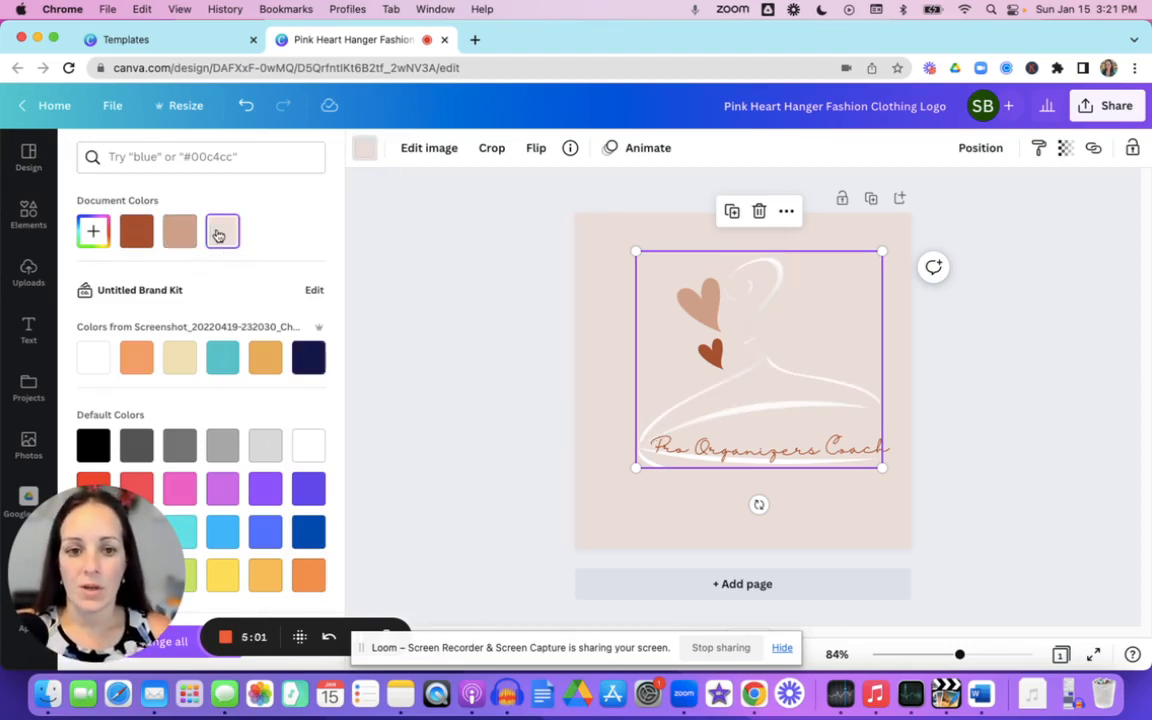
click(212, 361)
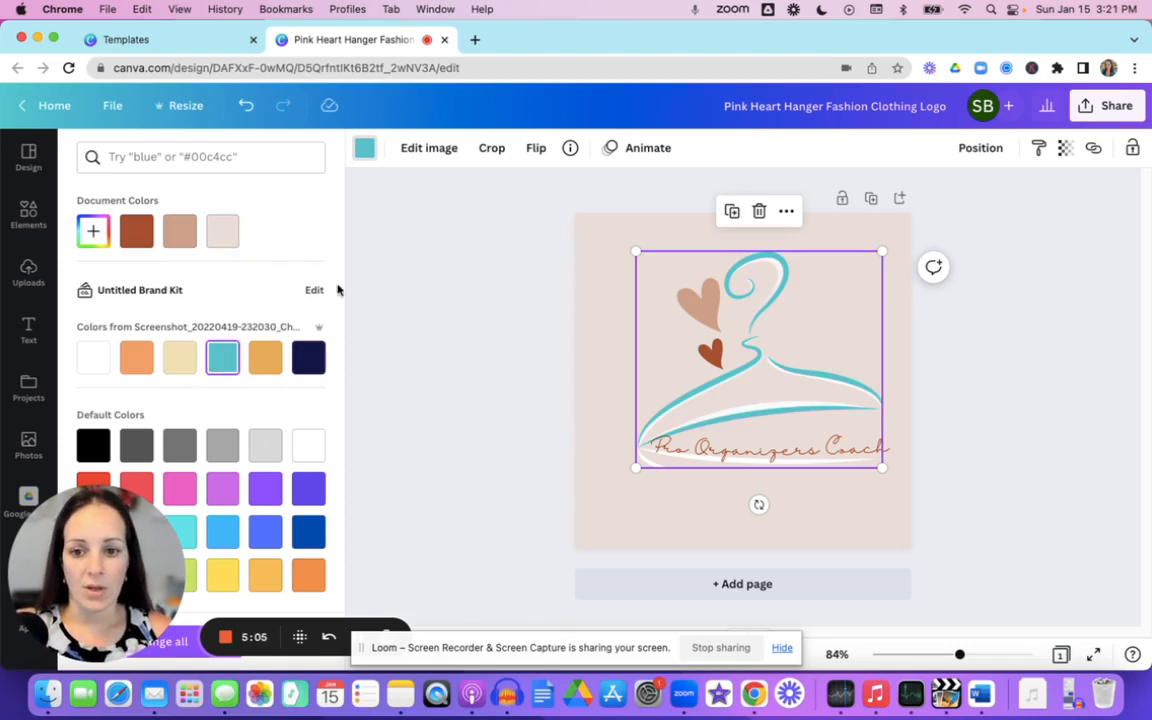
click(136, 487)
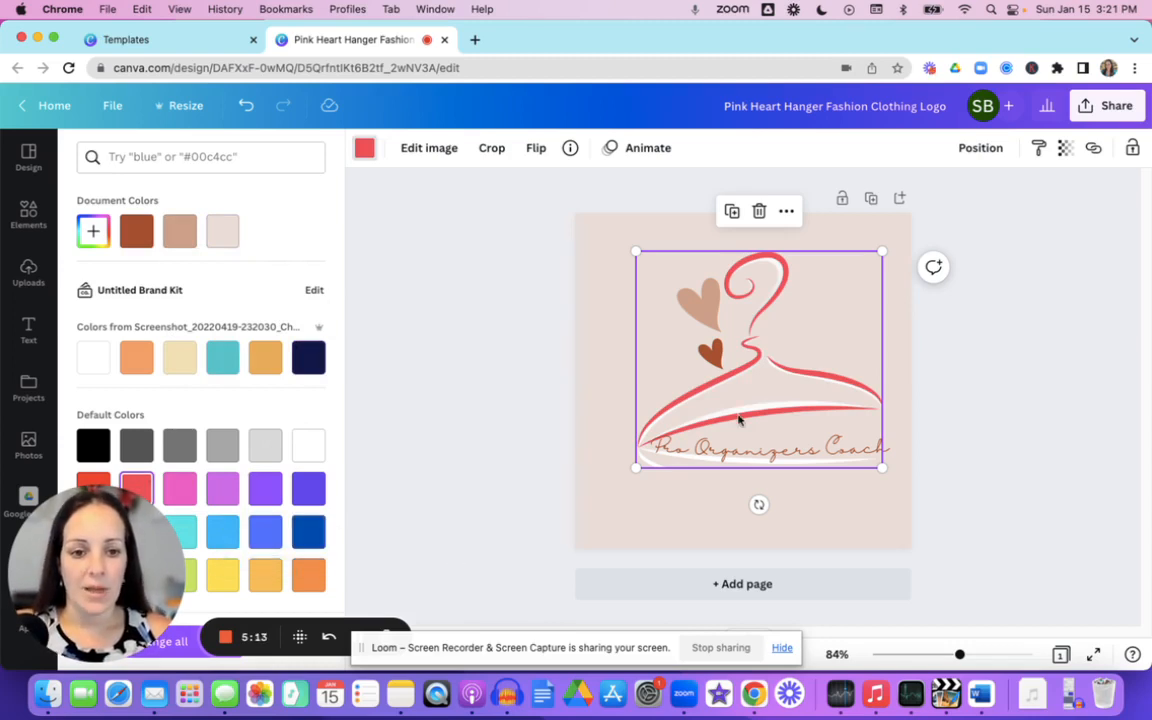
click(304, 362)
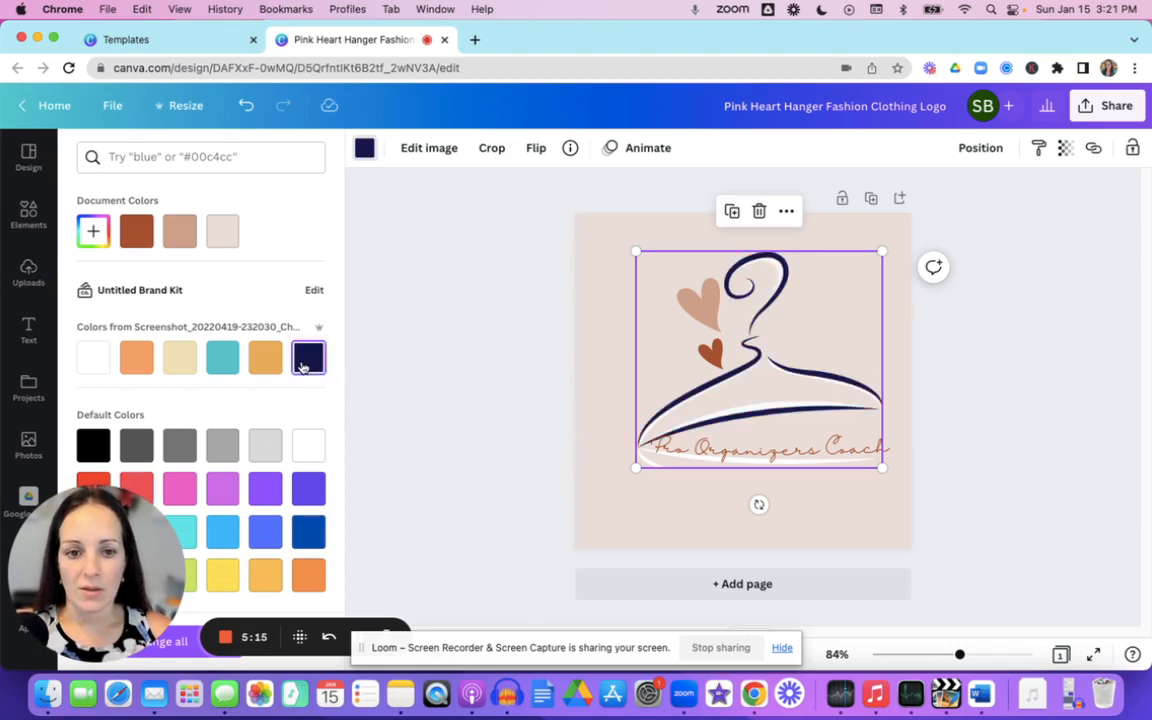
Step: Try pale pink, orange, teal and white as the color of the larger heart
click(697, 295)
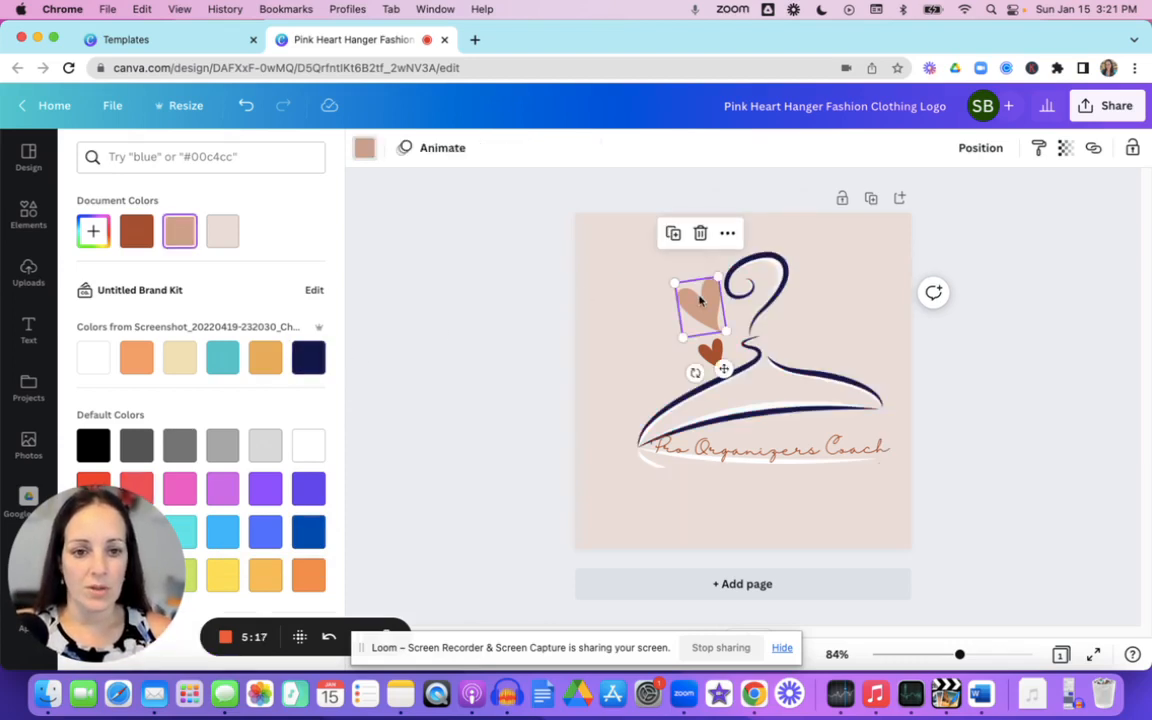
click(365, 149)
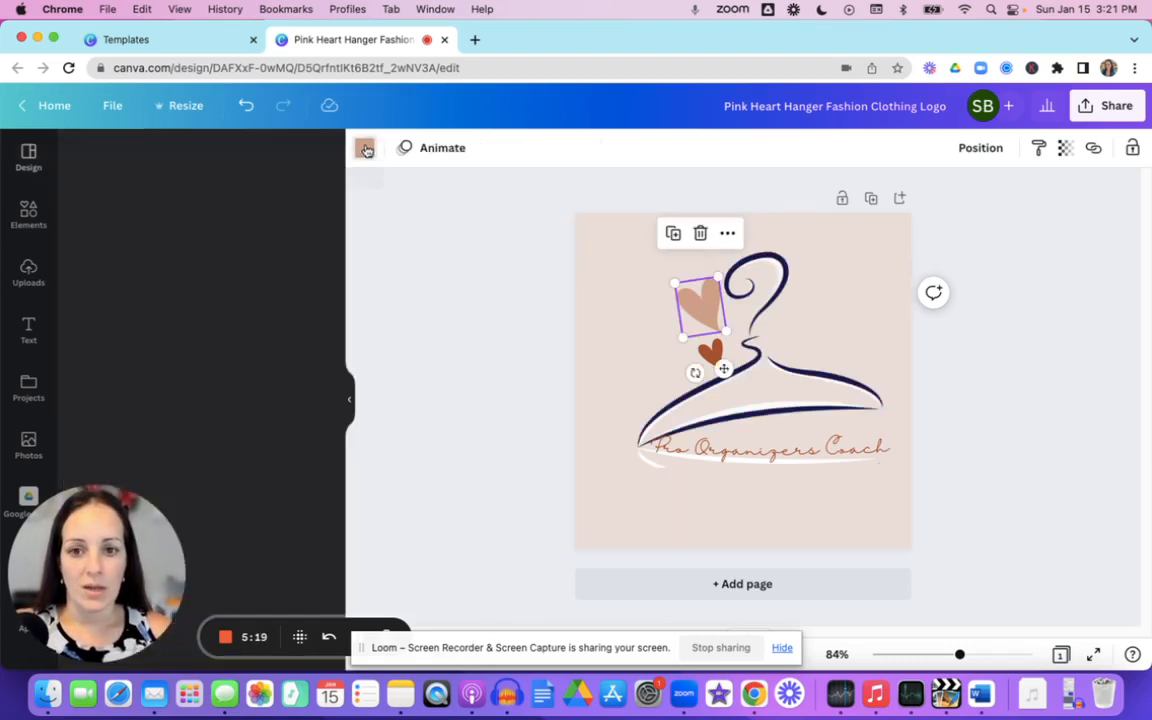
click(723, 310)
click(694, 300)
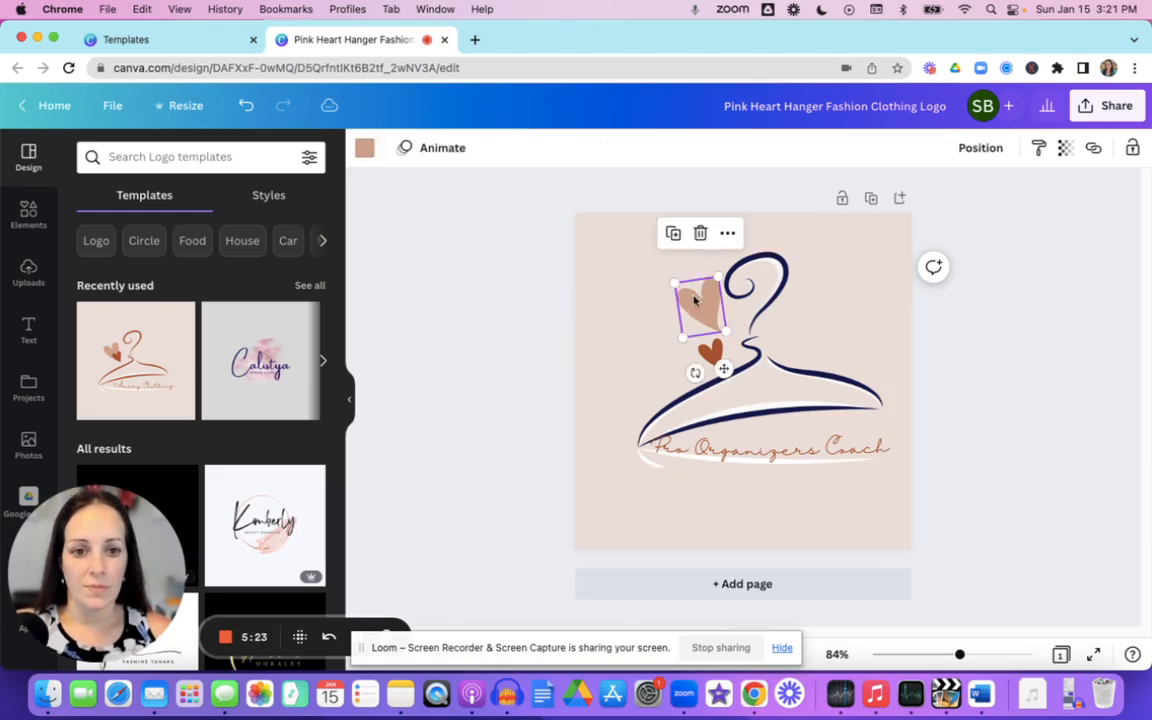
click(362, 150)
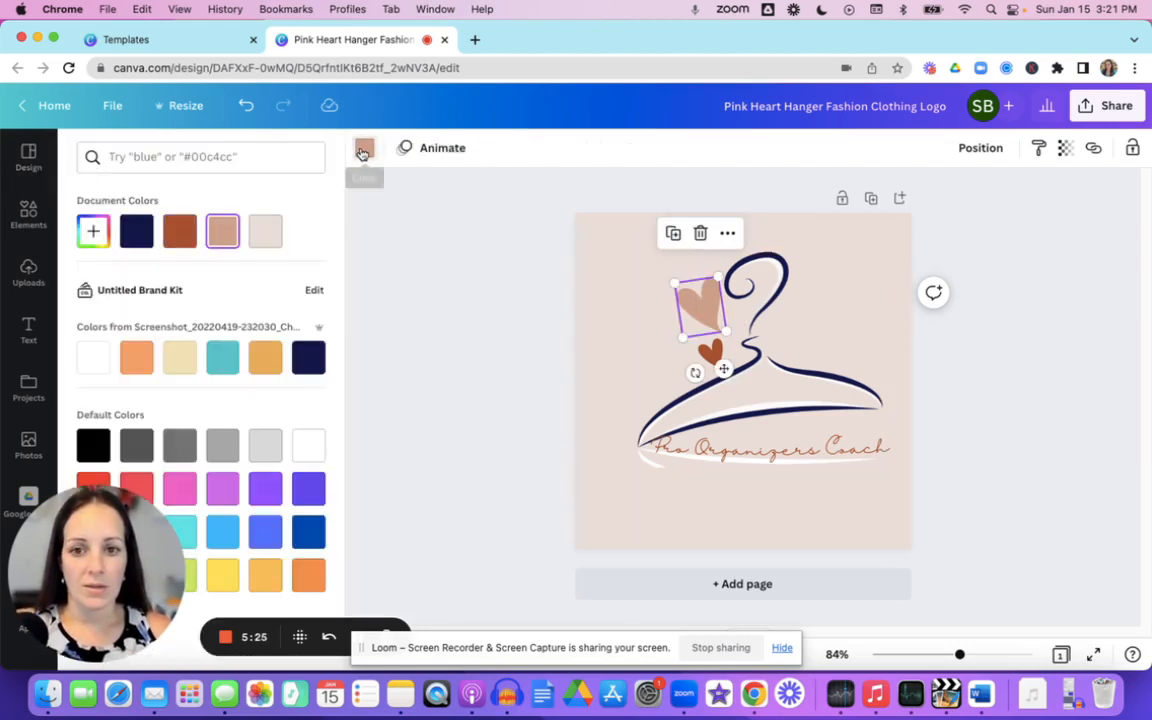
click(258, 236)
click(180, 233)
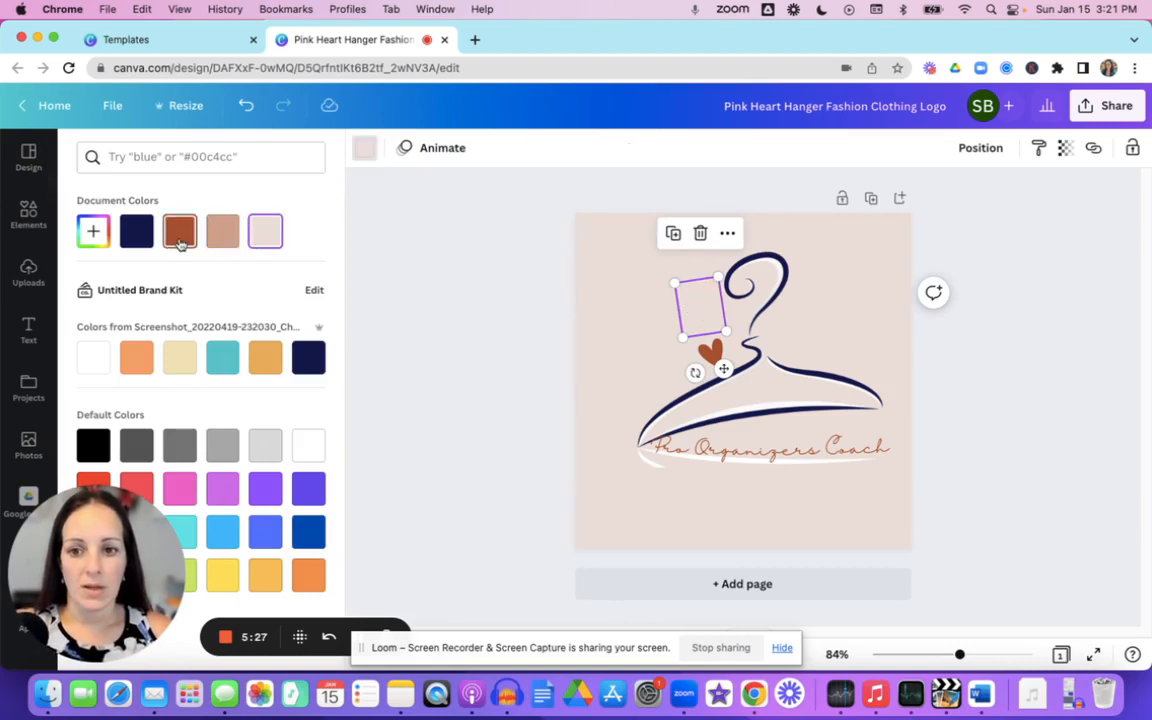
click(139, 360)
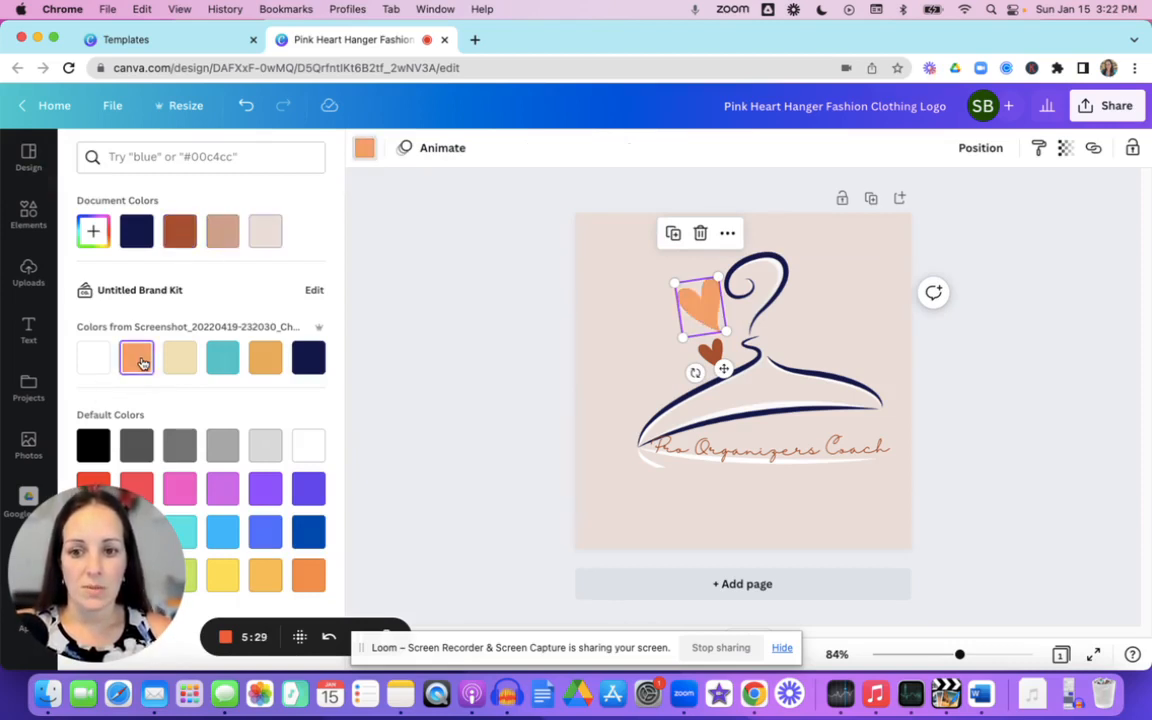
click(222, 364)
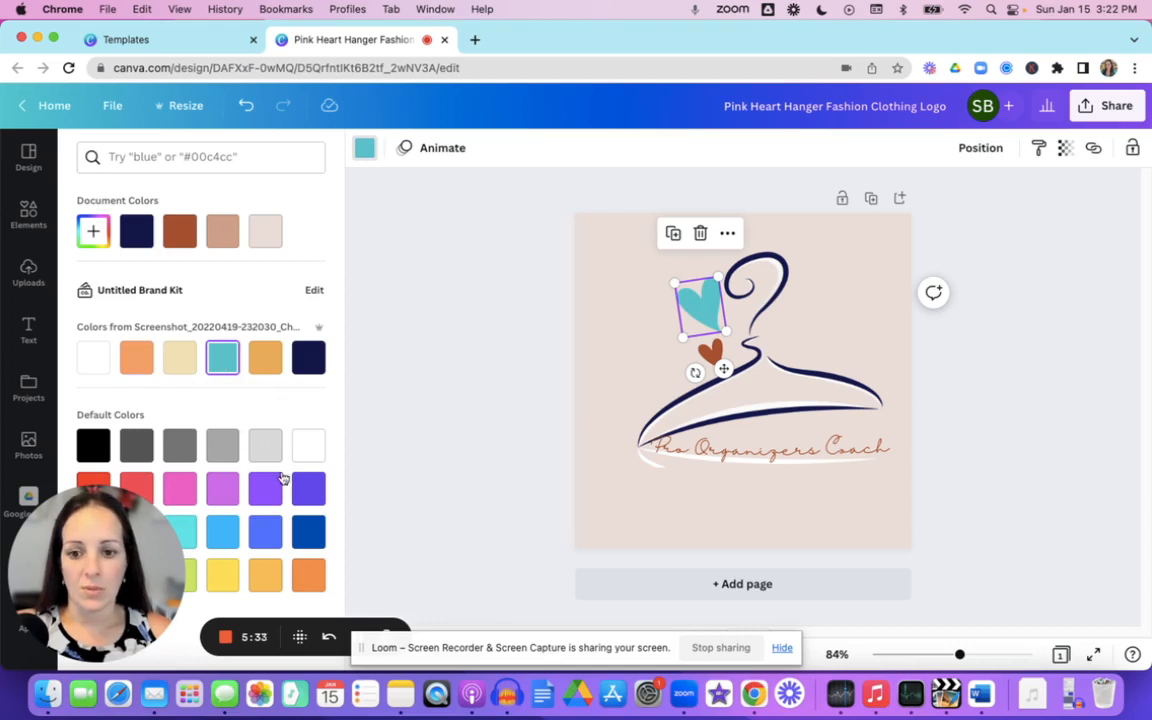
click(308, 448)
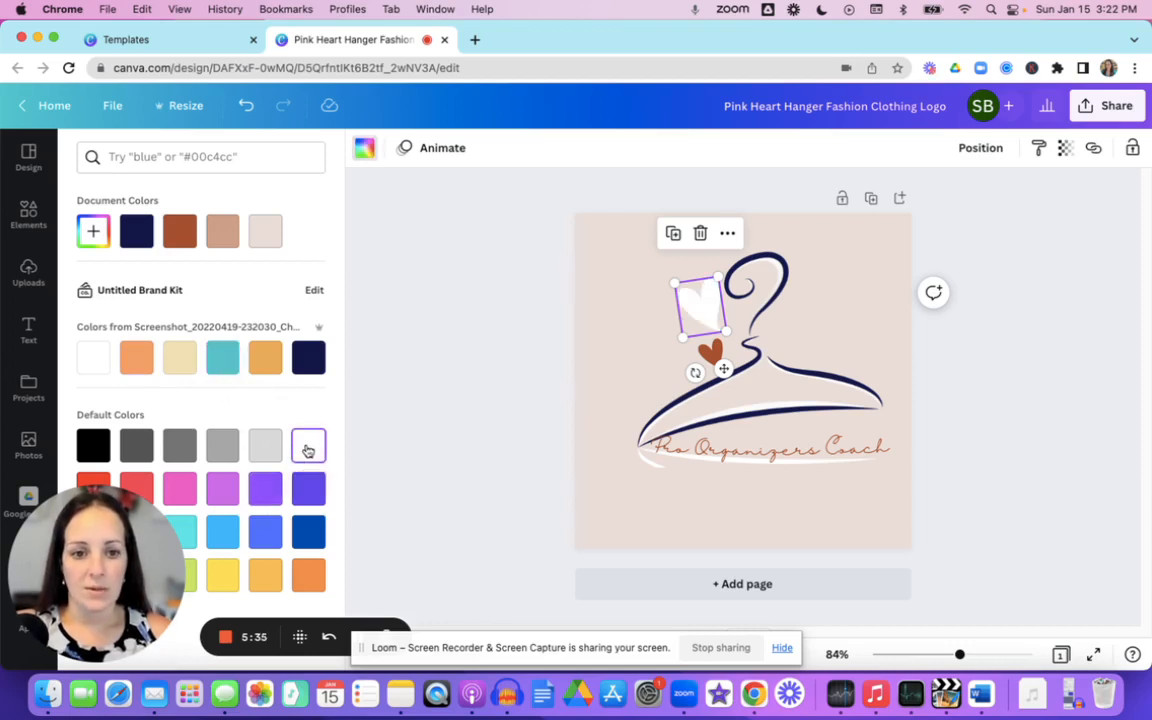
Step: Try teal on the smaller heart, and restore its rust brown color
click(714, 354)
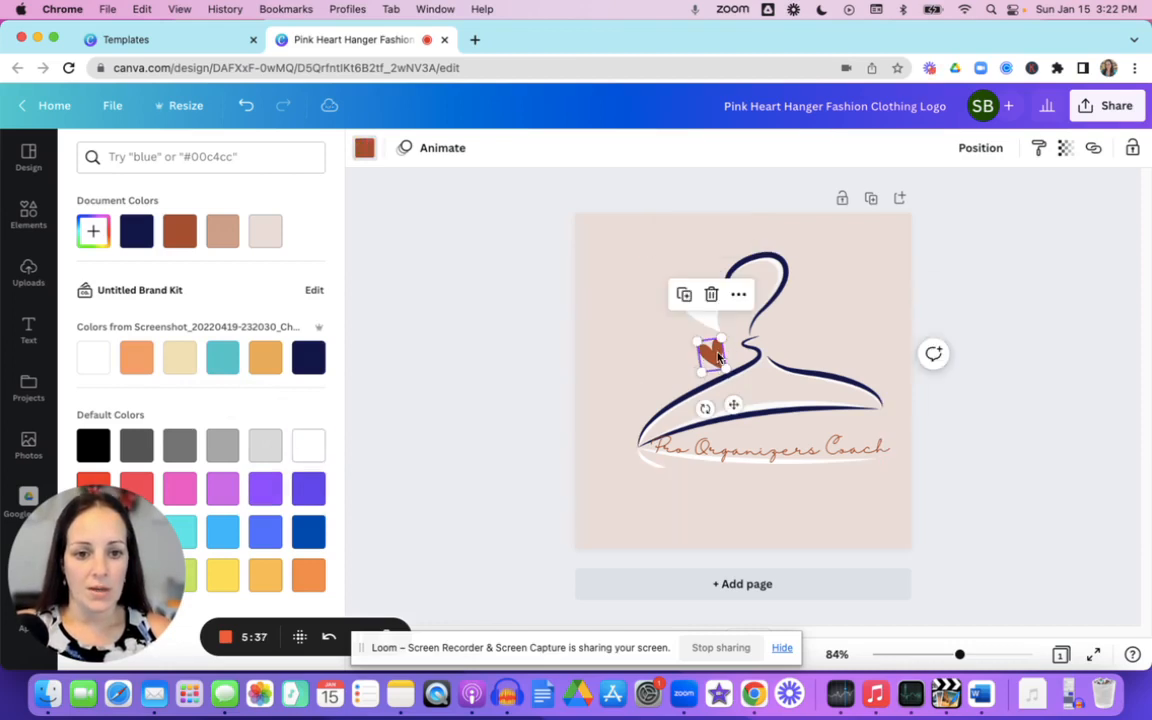
click(263, 232)
click(213, 360)
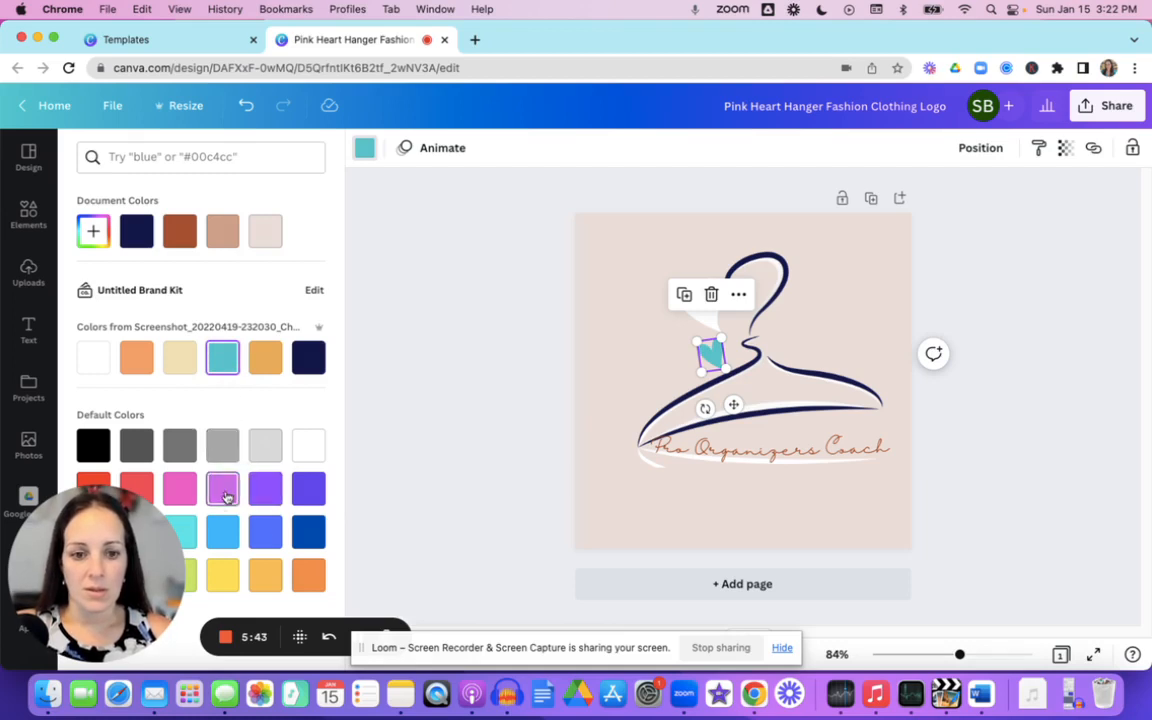
click(180, 231)
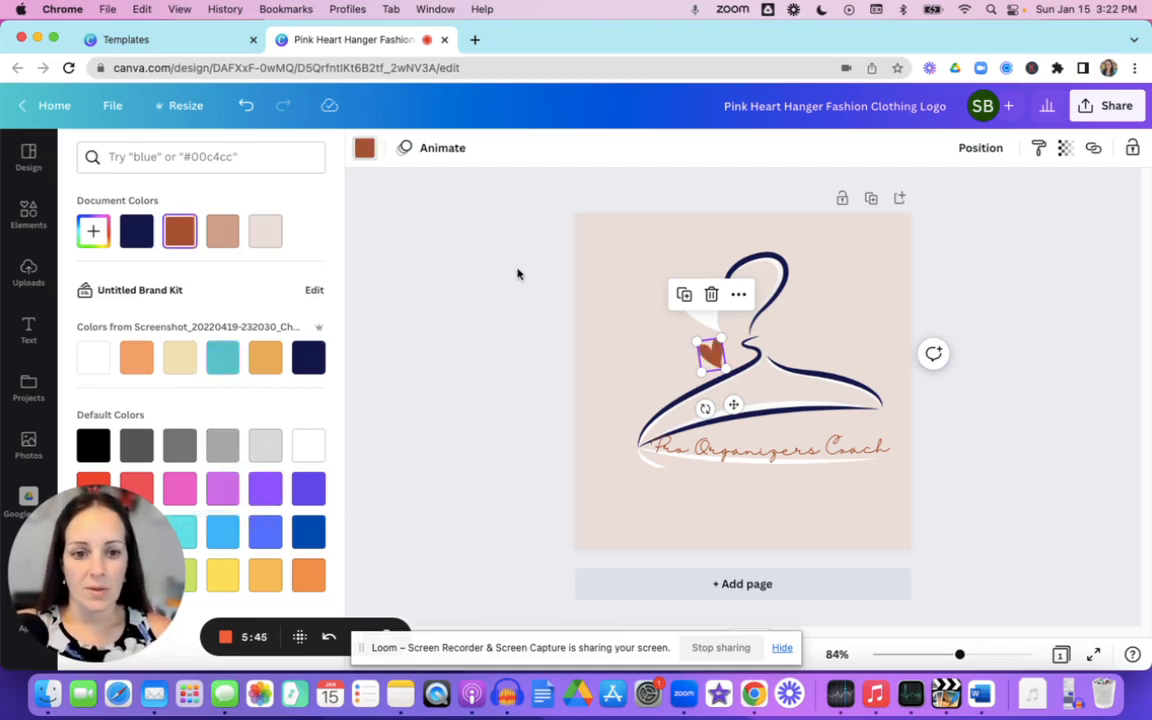
Step: Color the larger heart rust brown and the smaller heart light tan, using the document colors
click(737, 340)
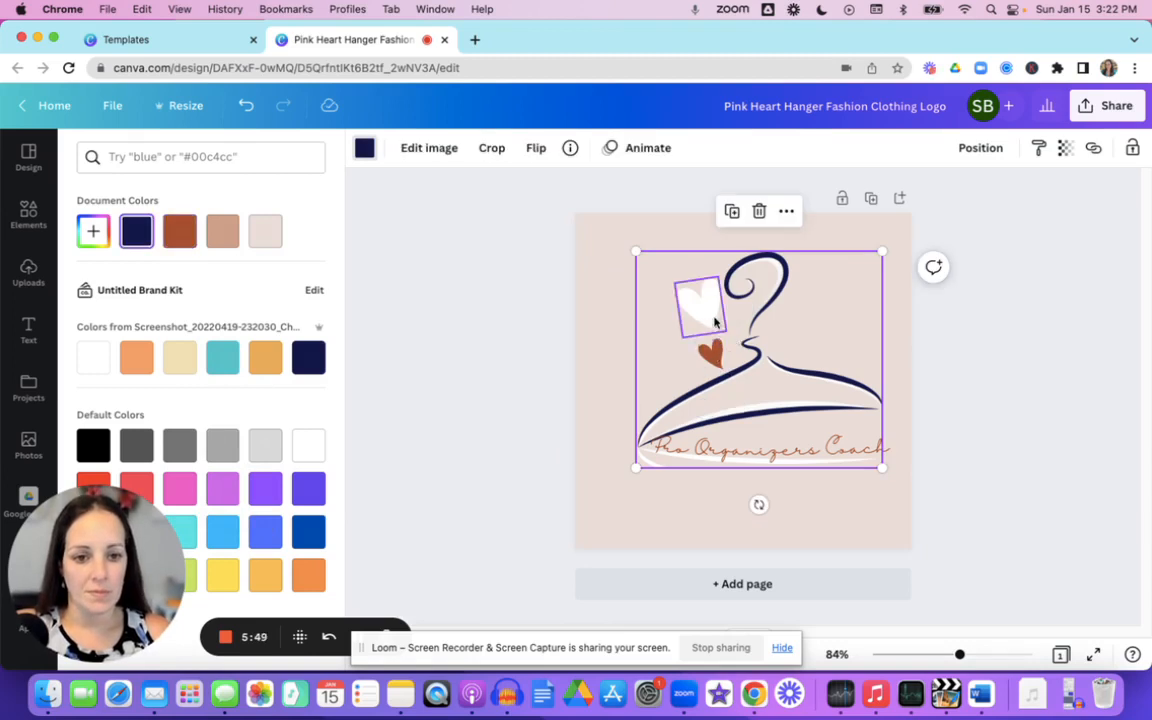
click(707, 313)
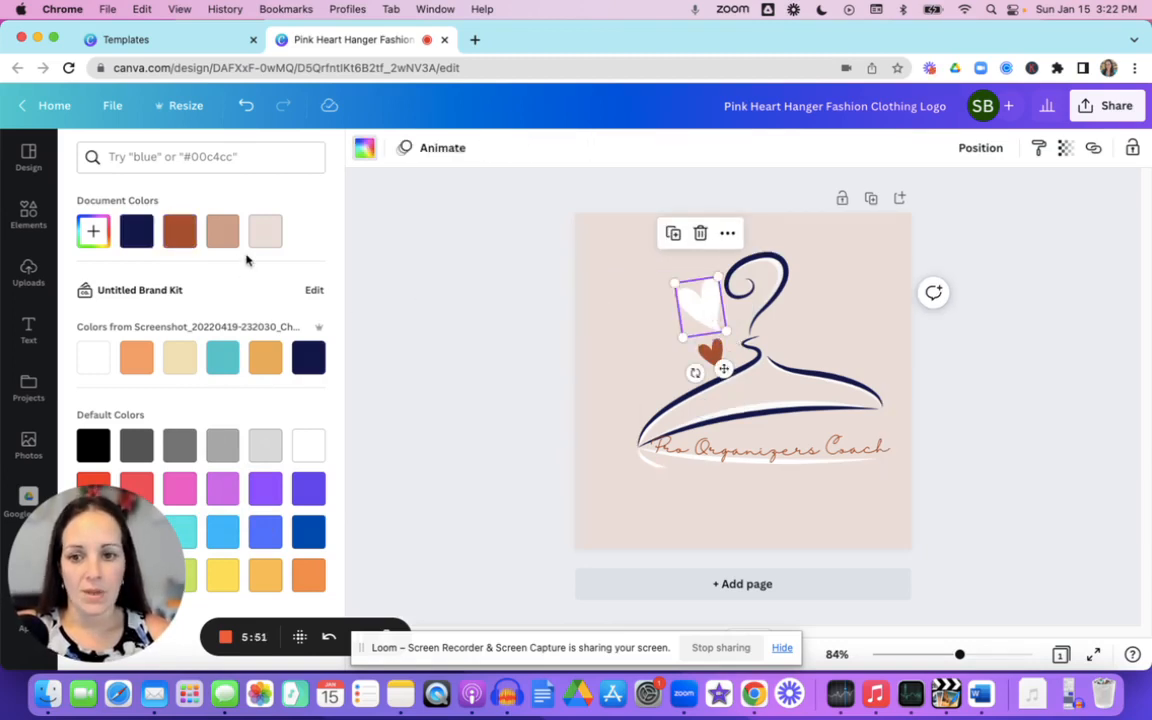
click(176, 236)
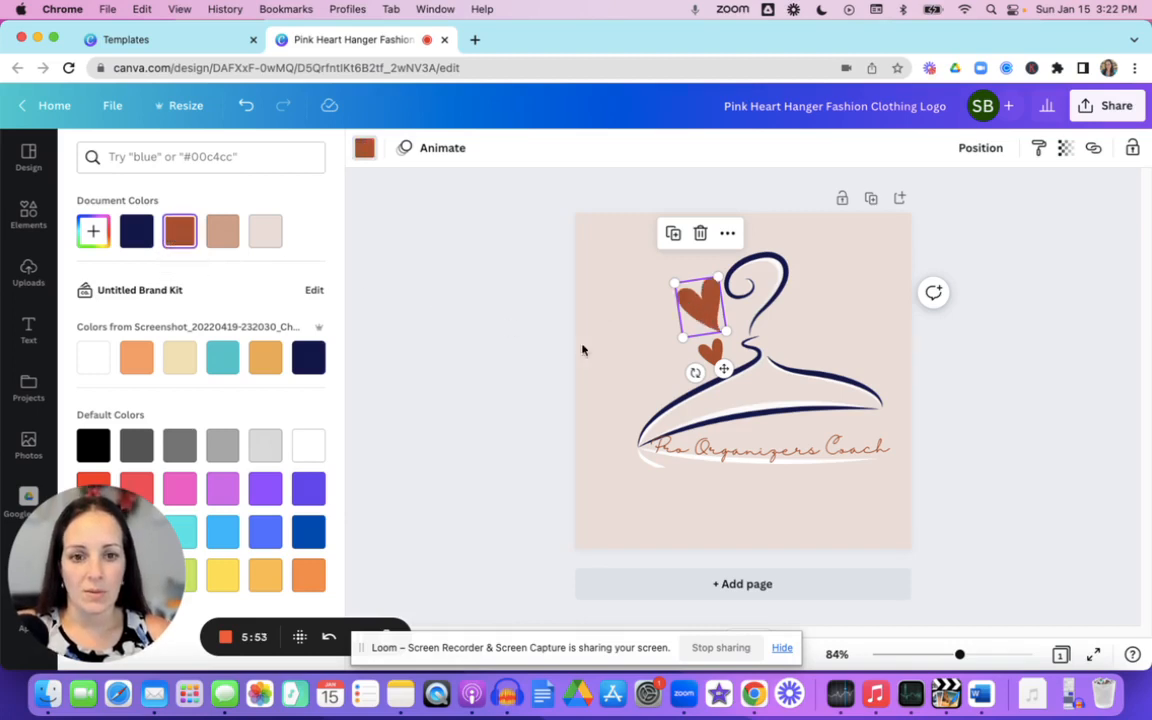
click(713, 362)
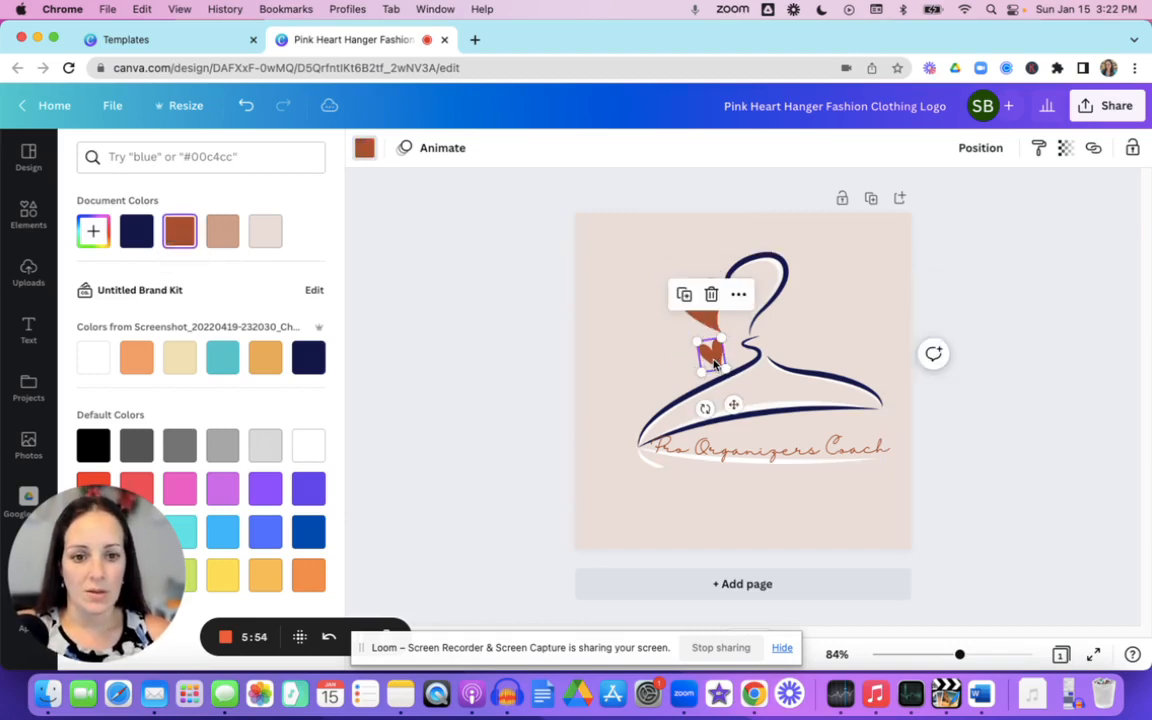
click(224, 233)
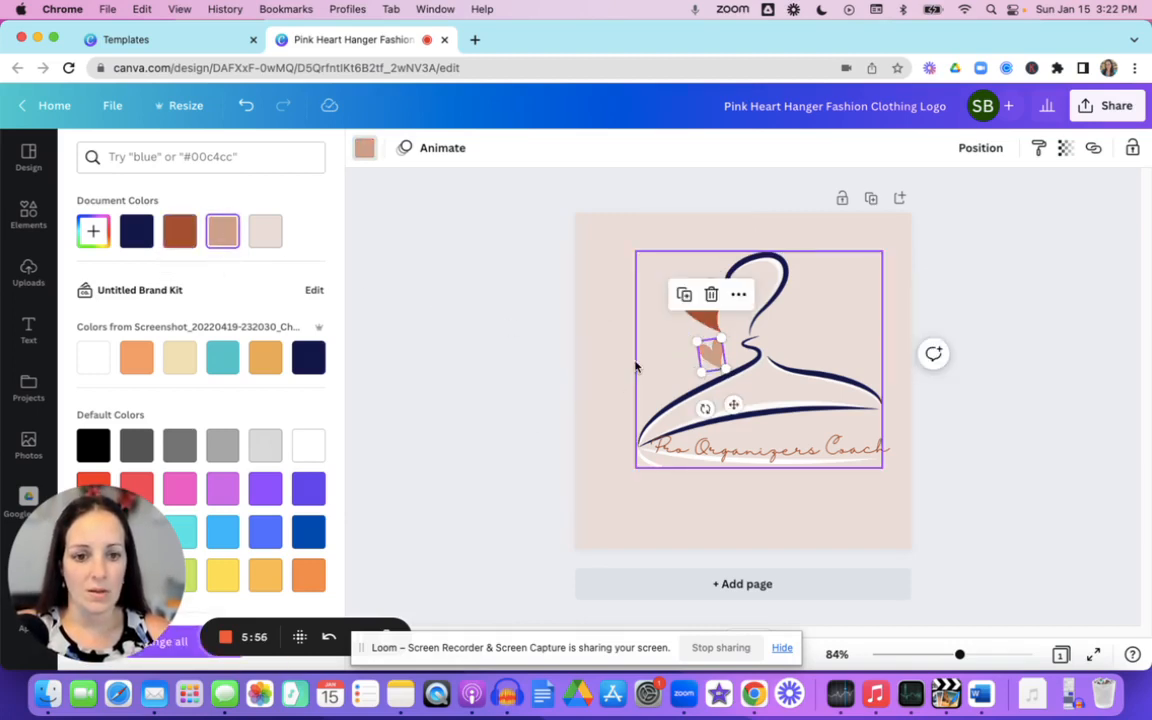
click(690, 378)
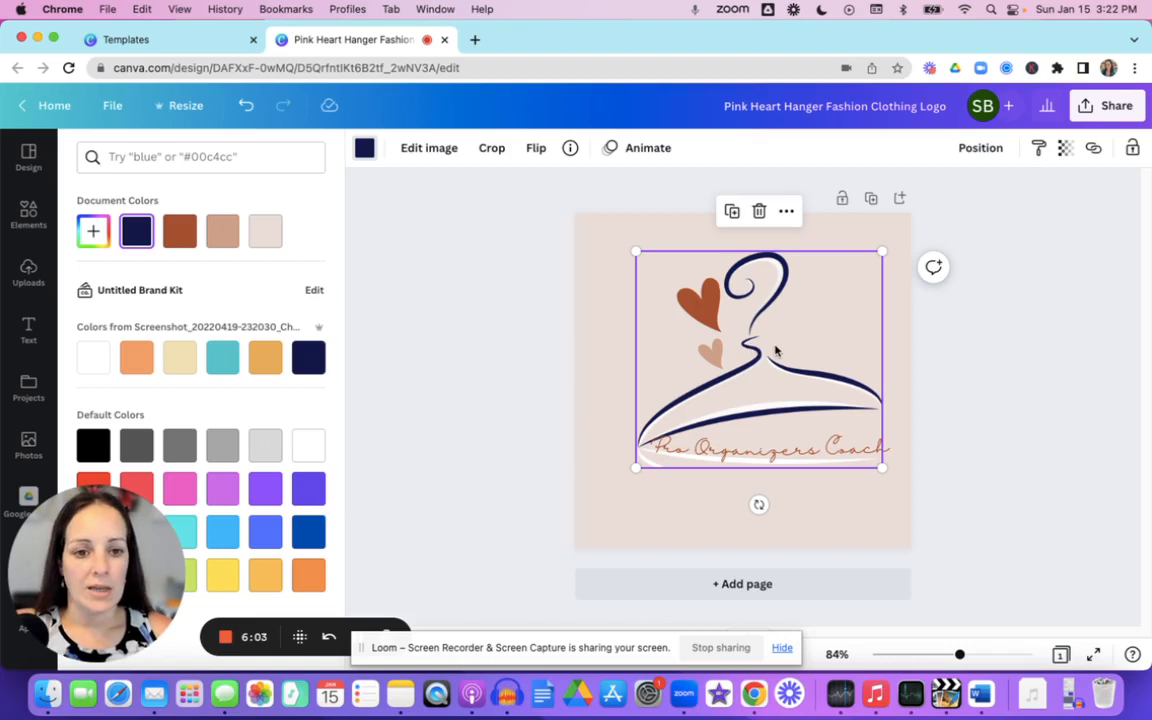
Step: Shift the hanger graphic down and to the left, and enlarge it to span nearly the full width of the logo
click(763, 456)
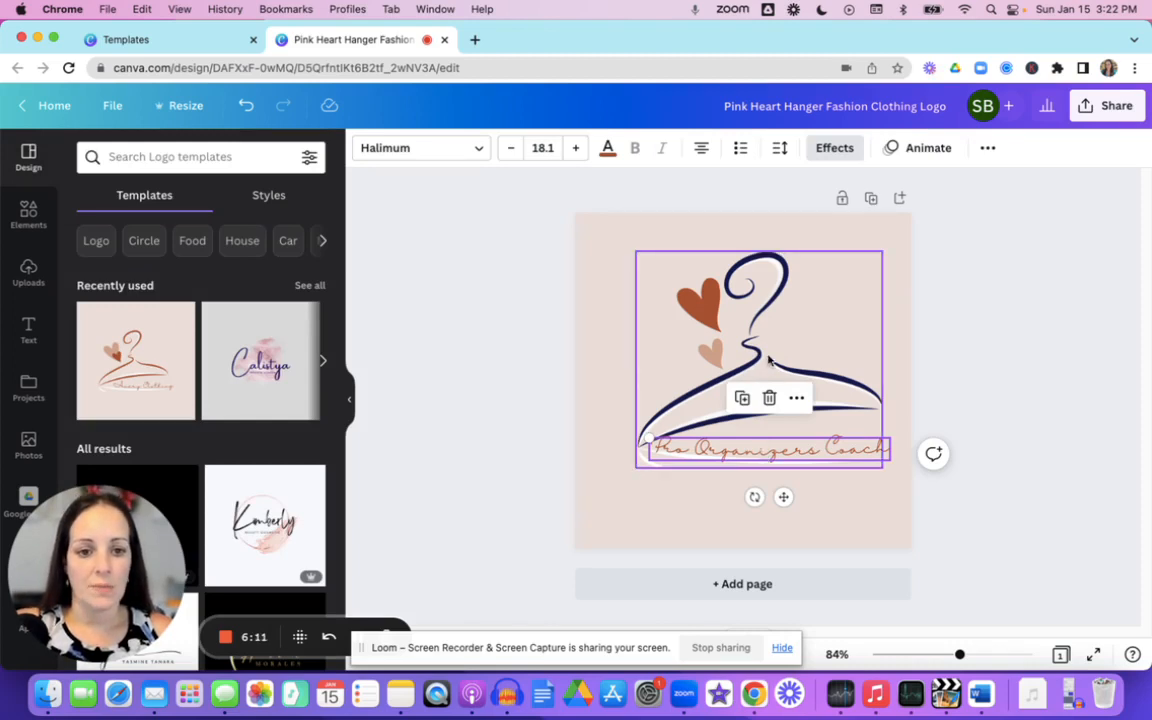
mouse_move(769, 360)
mouse_down()
mouse_move(740, 374)
mouse_move(751, 368)
mouse_up()
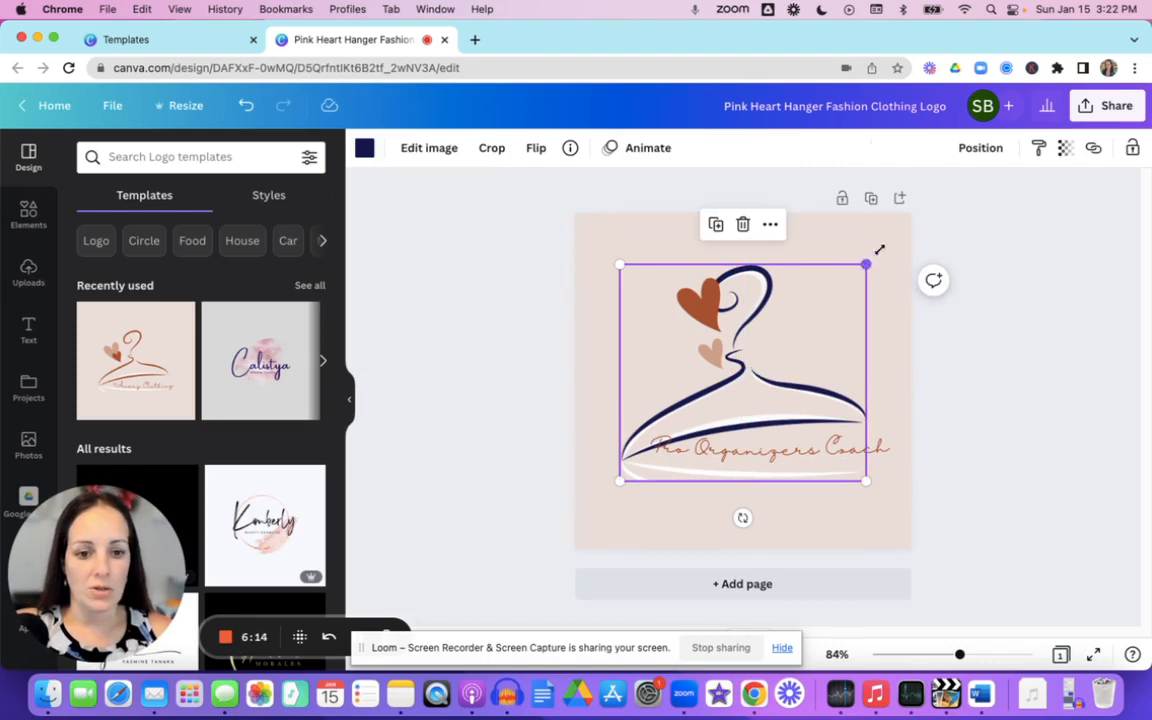
drag(879, 250, 900, 235)
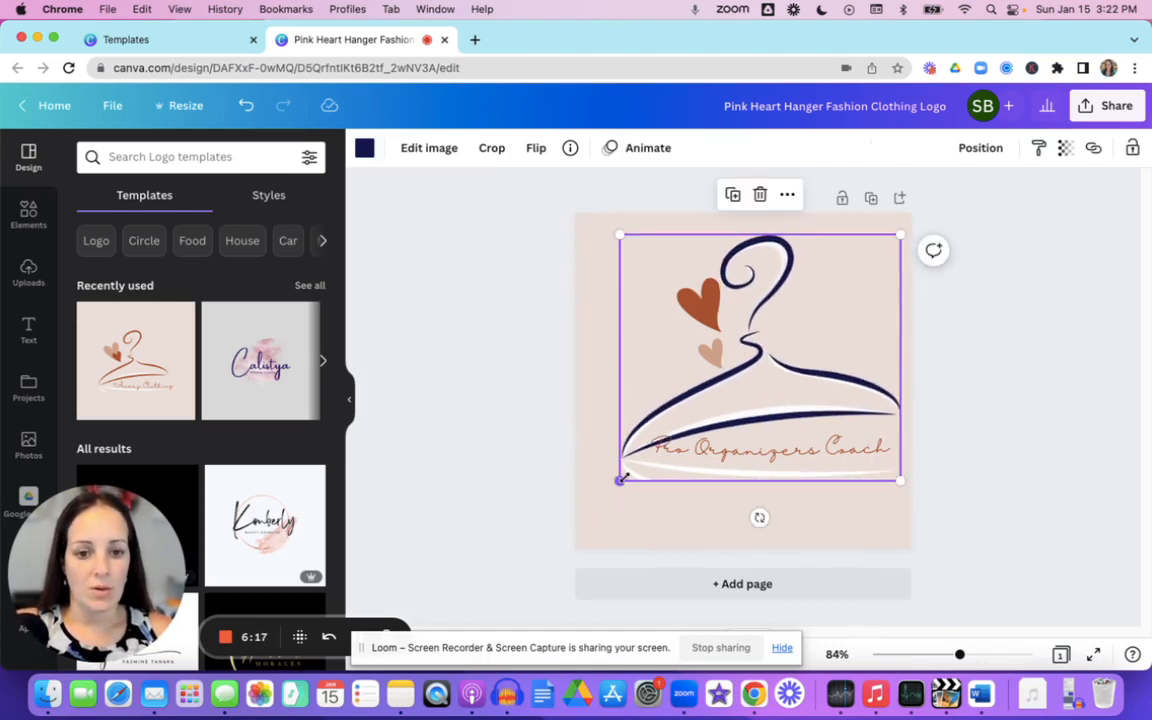
drag(620, 481, 581, 515)
Step: Enlarge the "Pro Organizers Coach" text to font size 21.5 and place it inside the hanger's lower bar, toward its right end
click(747, 462)
drag(747, 462, 748, 477)
drag(632, 463, 593, 460)
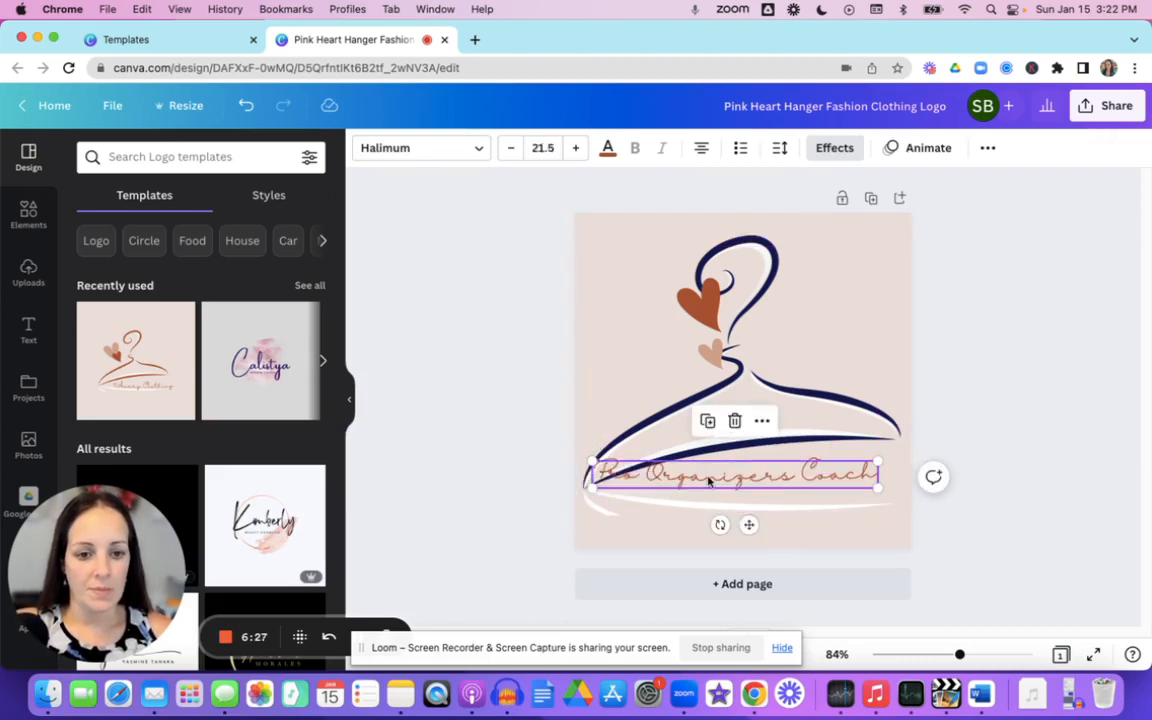
drag(708, 481, 734, 491)
Step: Move both hearts to the left of the hanger's hook, with the larger heart above the smaller one
click(710, 352)
drag(710, 352, 679, 364)
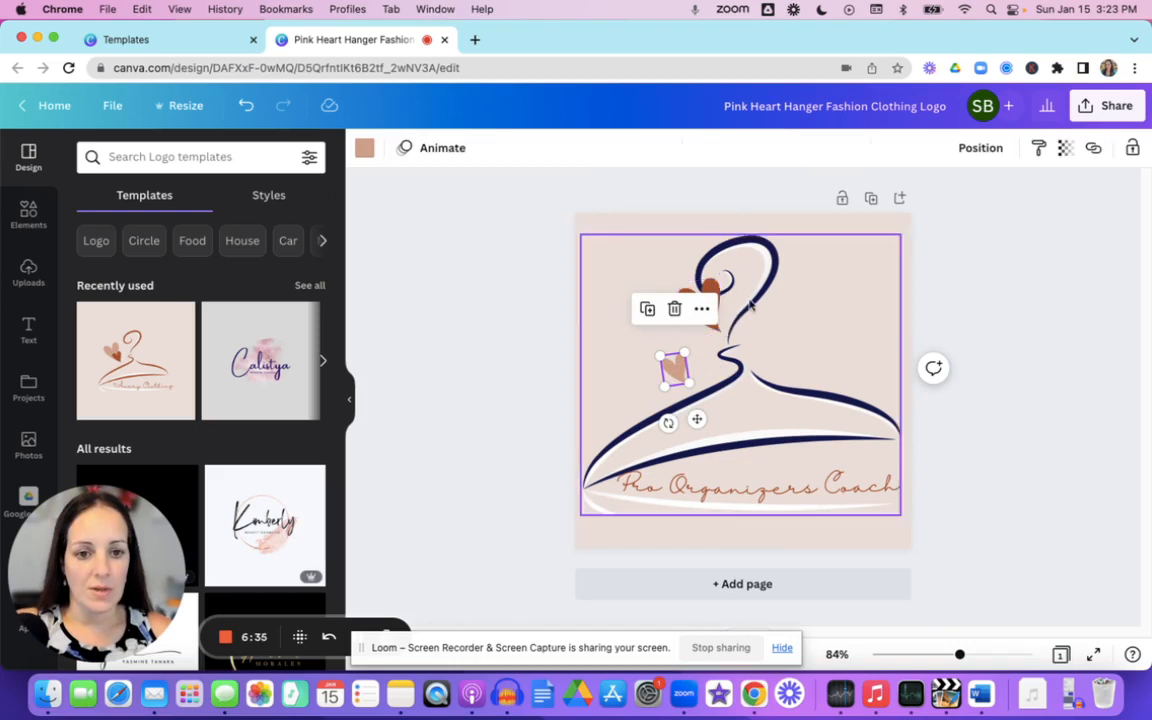
drag(718, 290, 683, 318)
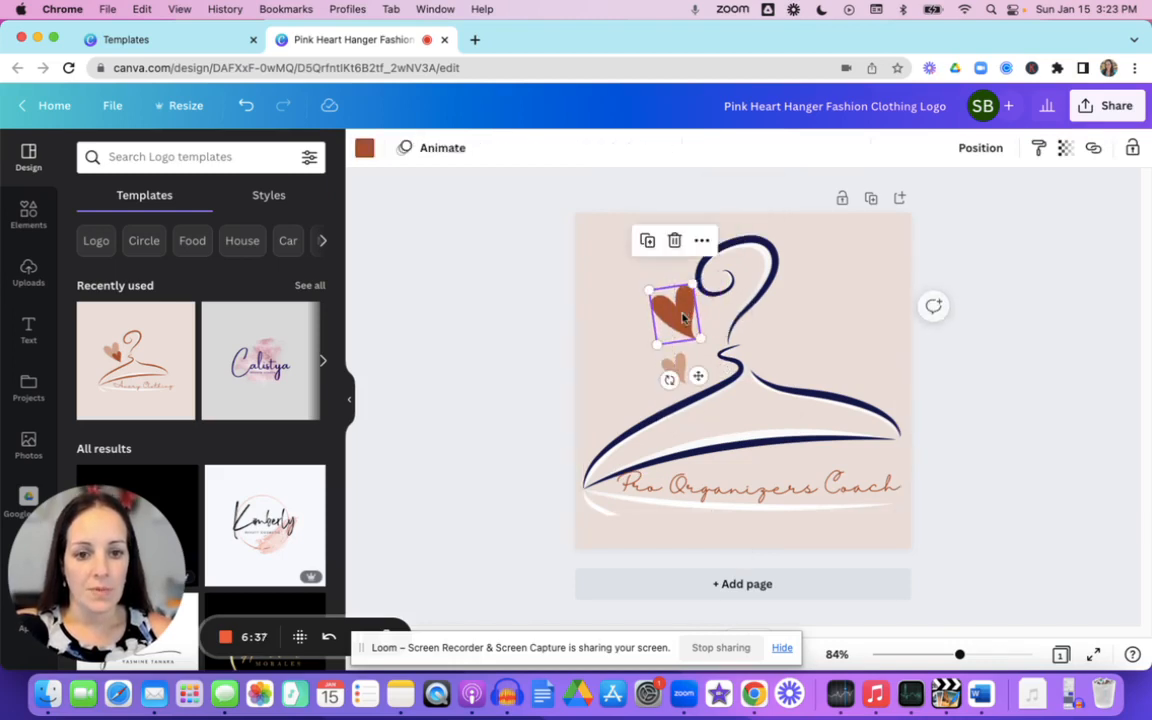
Step: Duplicate the larger rust brown heart, place the copy to the right of the hanger's hook, and color it dark navy
click(648, 243)
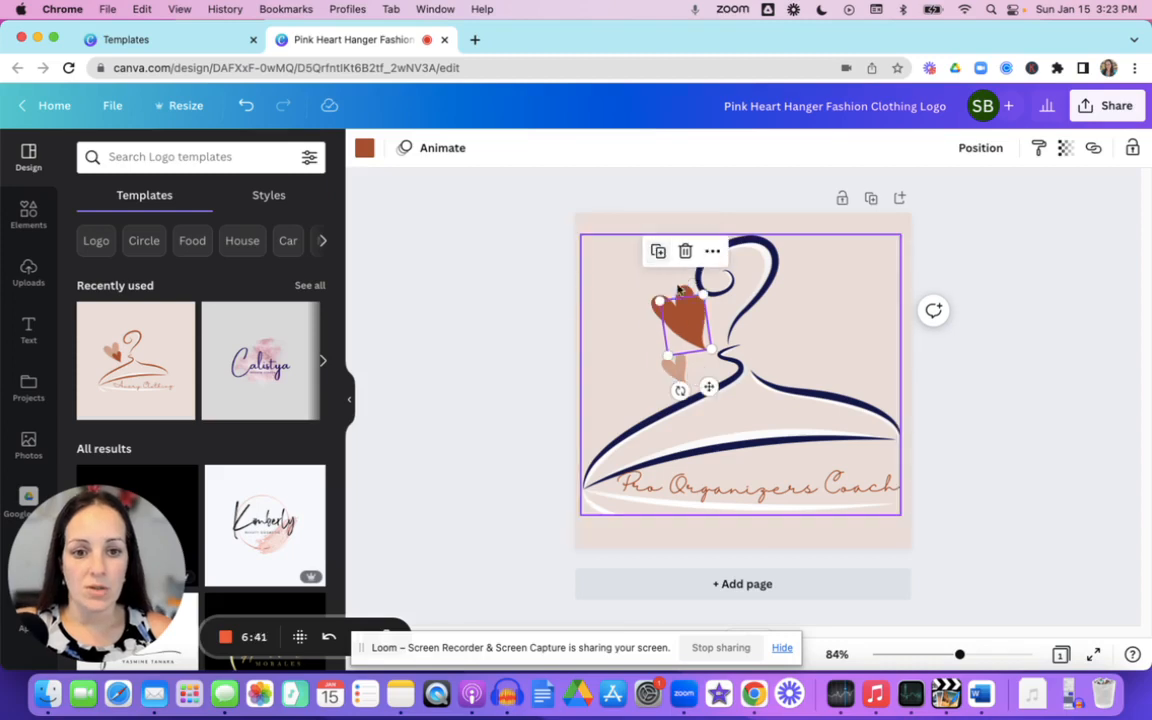
drag(702, 318, 792, 329)
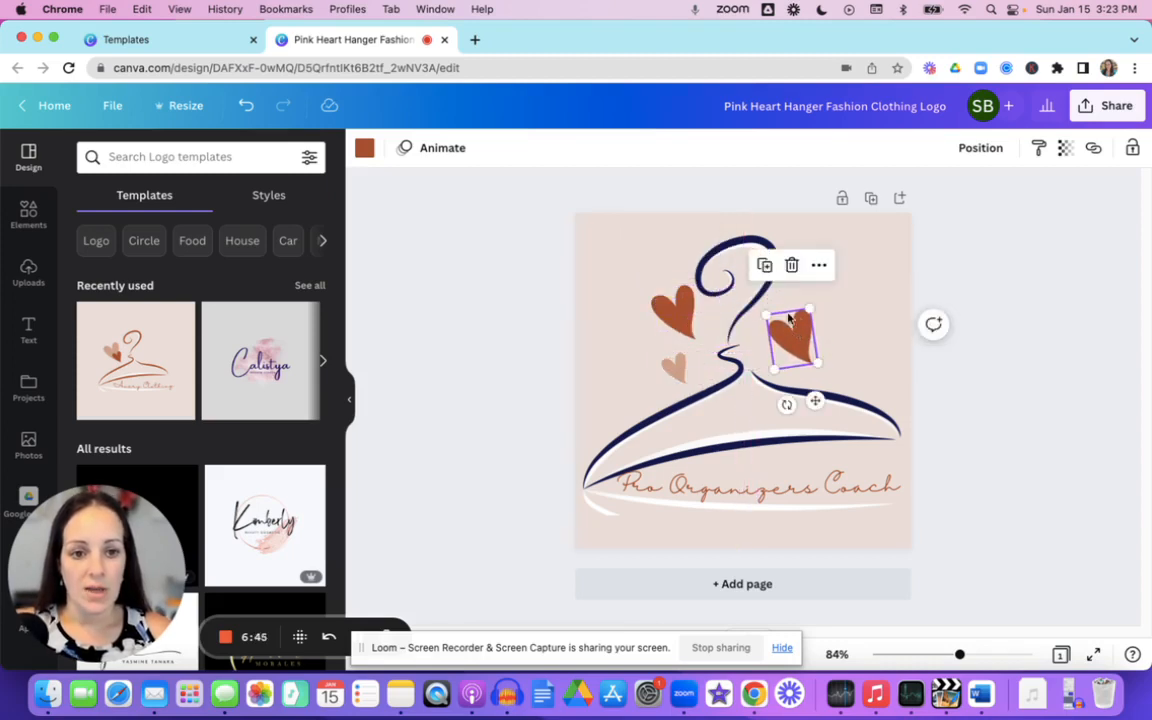
click(363, 147)
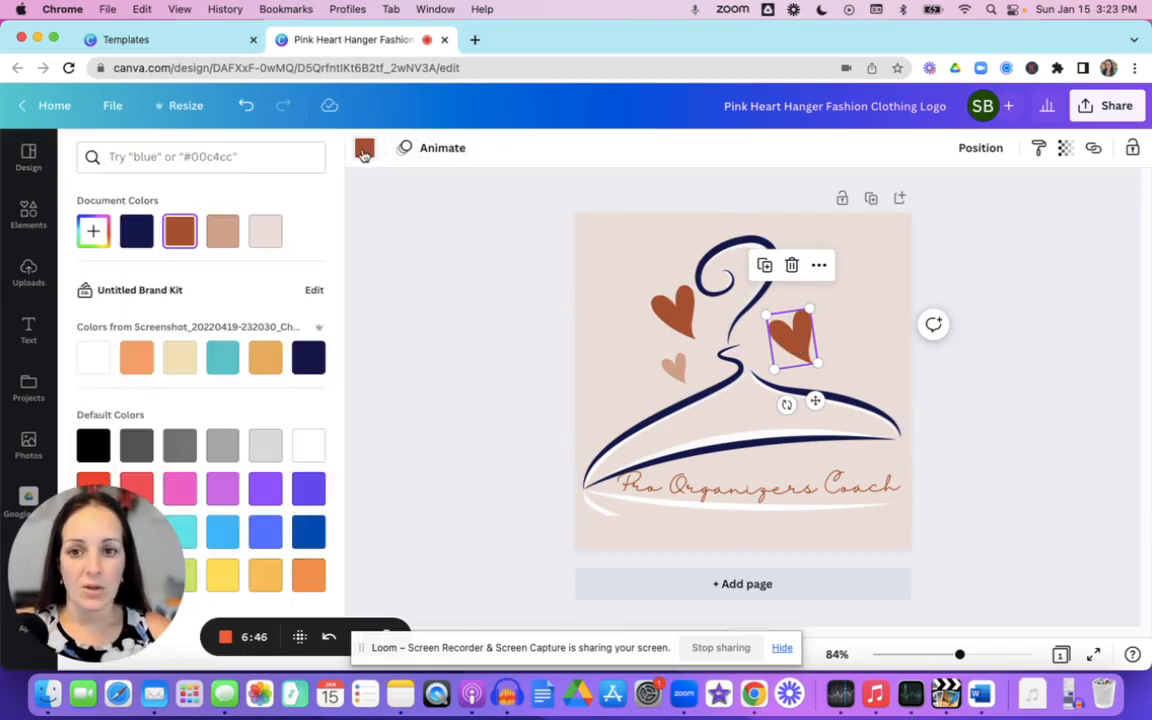
click(136, 231)
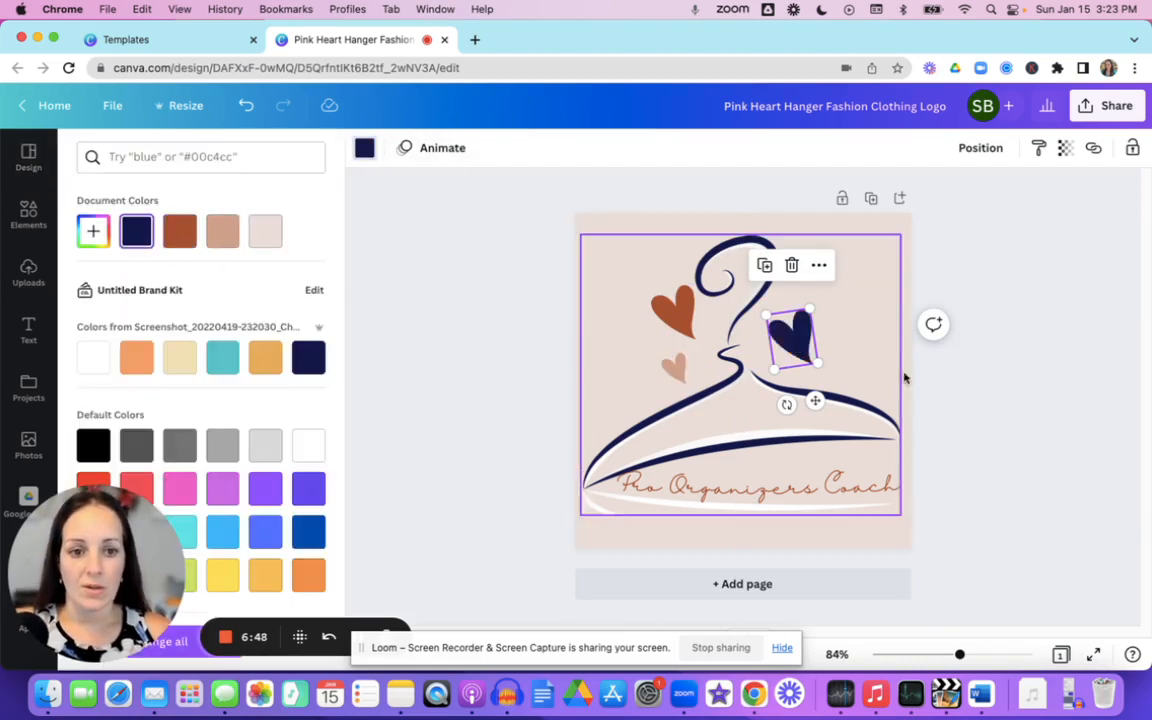
click(855, 318)
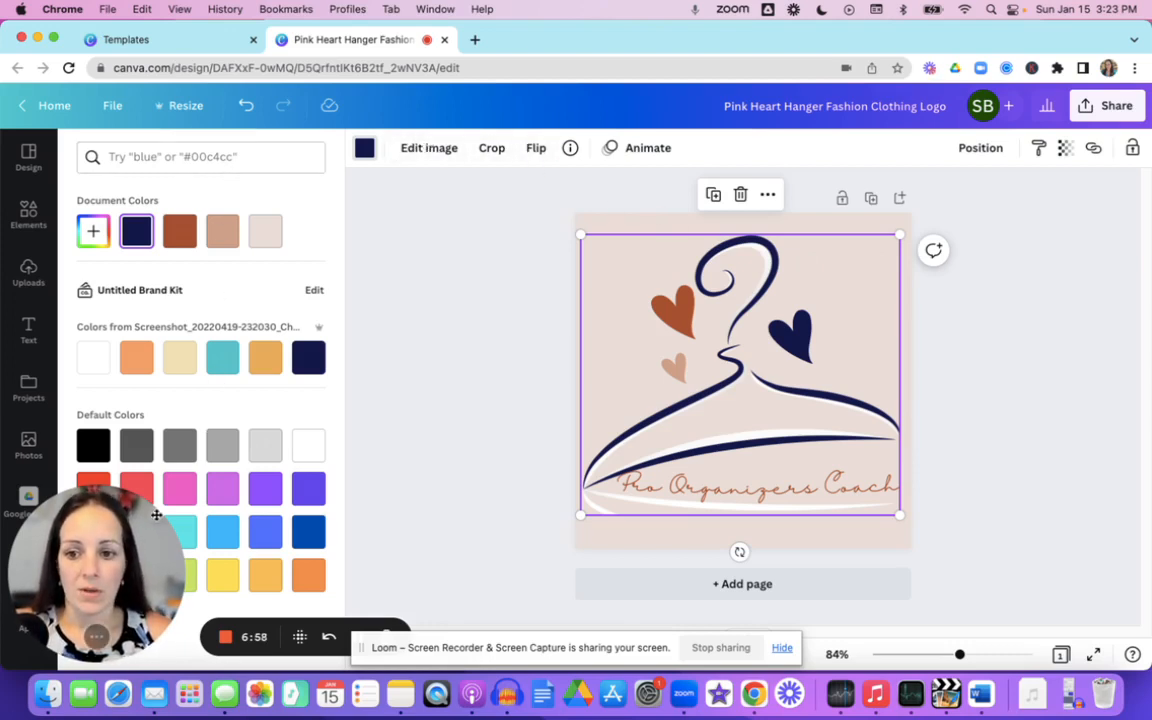
Step: Try tan, dark navy, rust brown, cream and light gray as the logo's background color, ending back on the pale pink document color
click(29, 340)
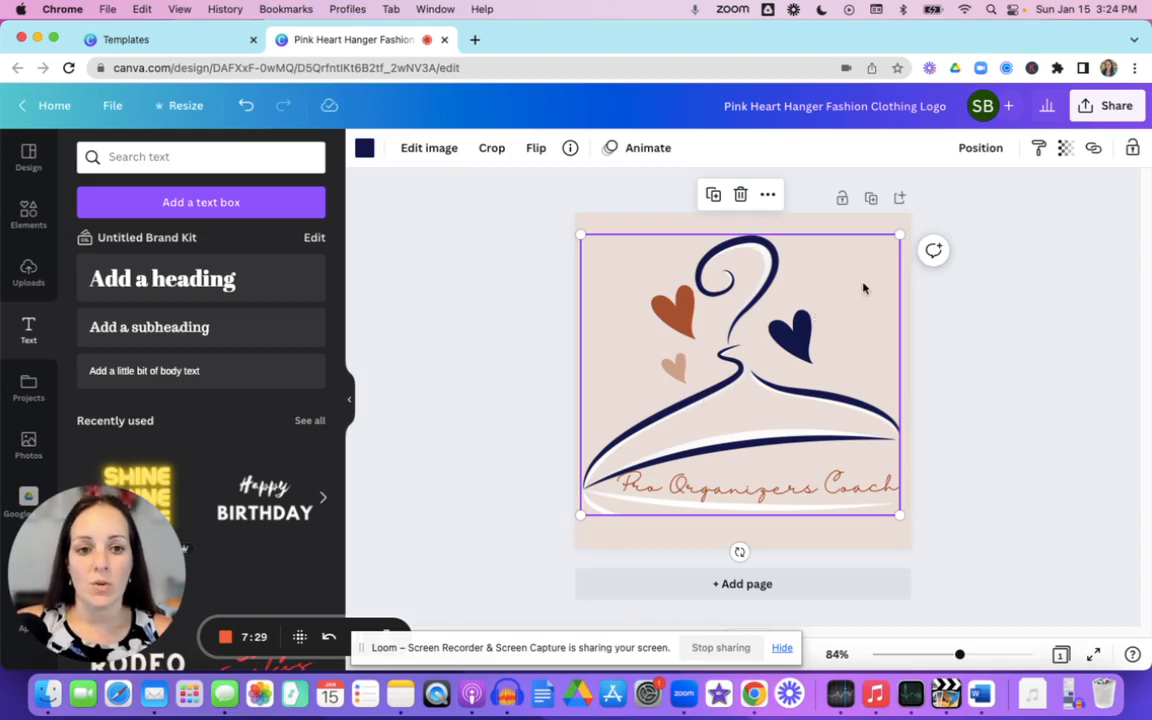
click(872, 222)
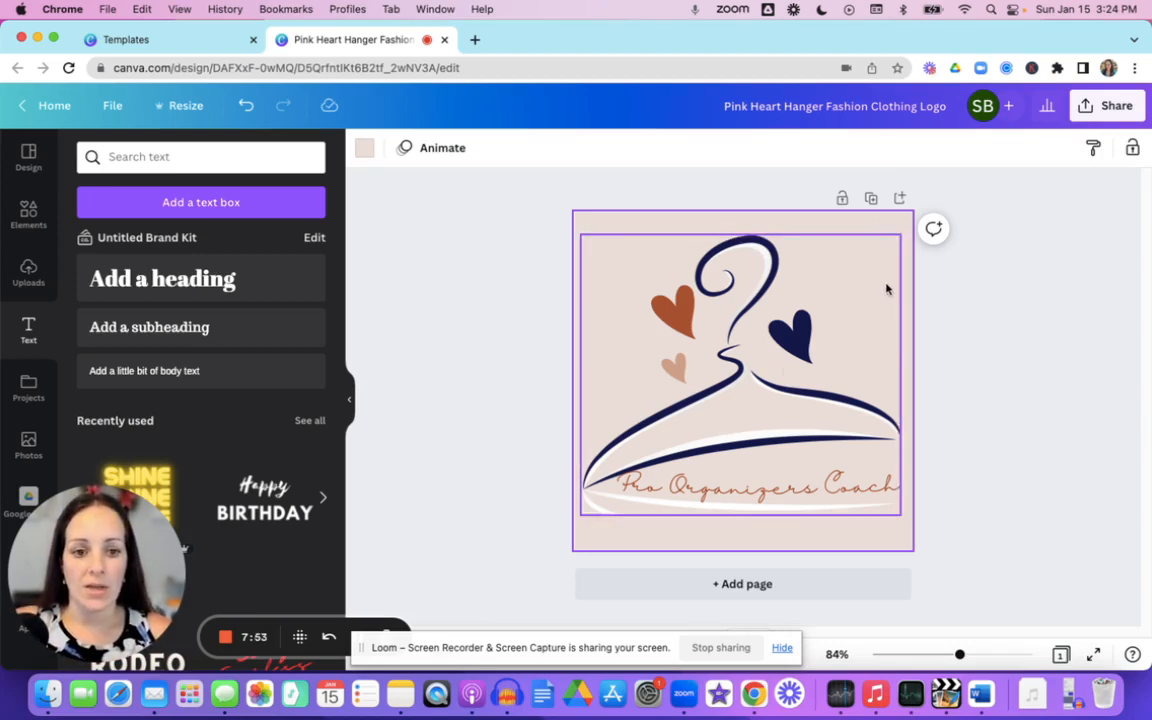
click(361, 150)
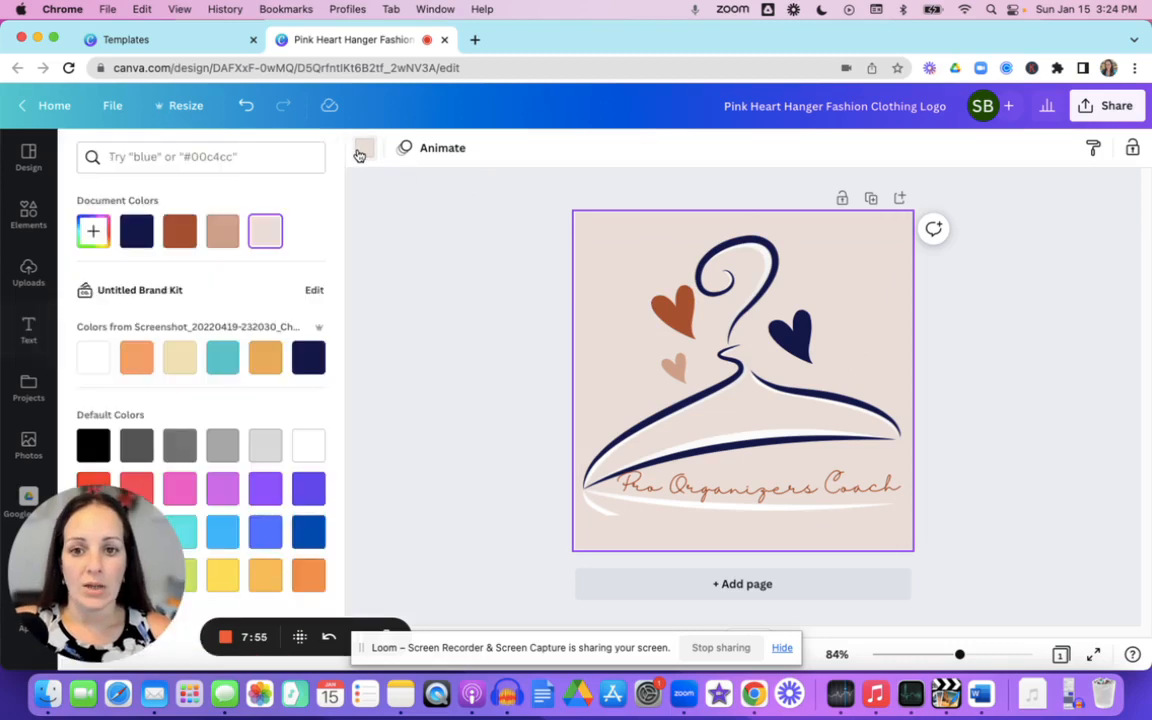
click(221, 231)
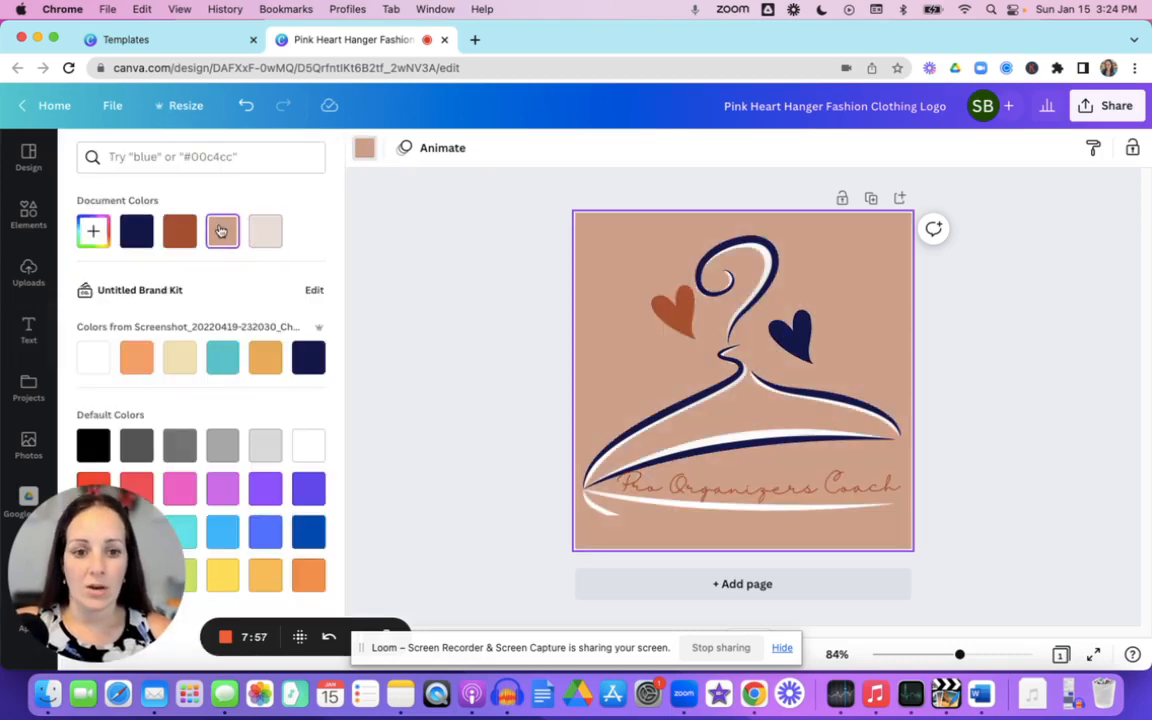
click(134, 232)
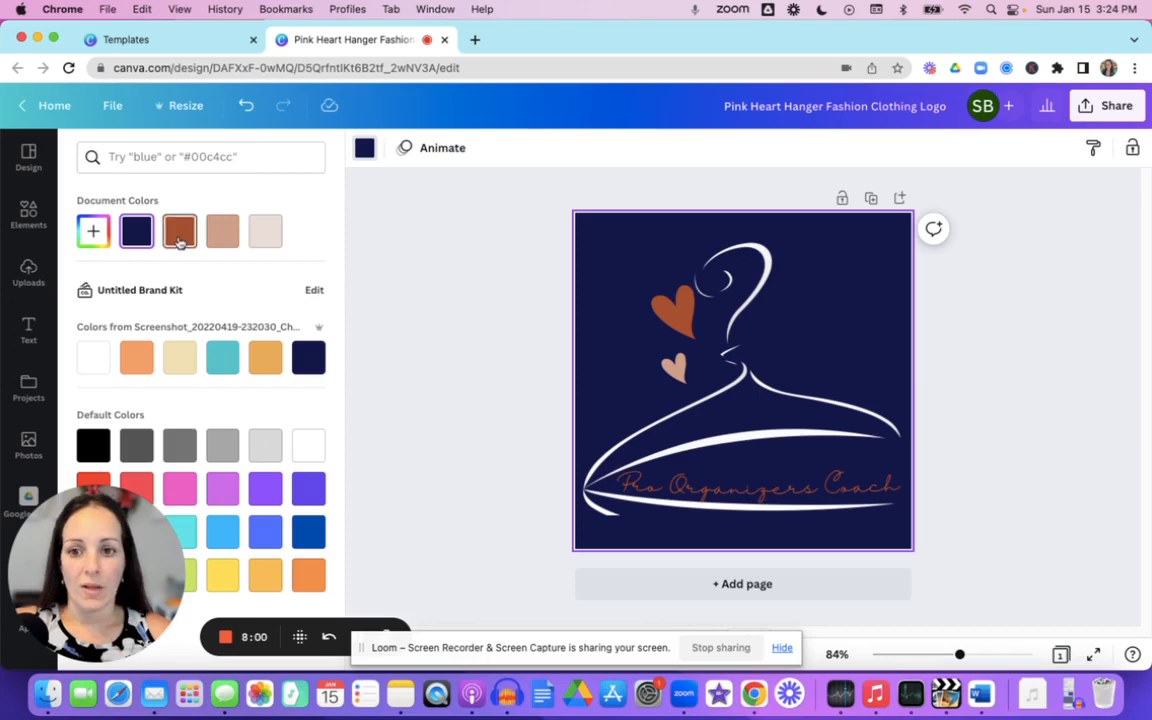
click(179, 232)
click(180, 356)
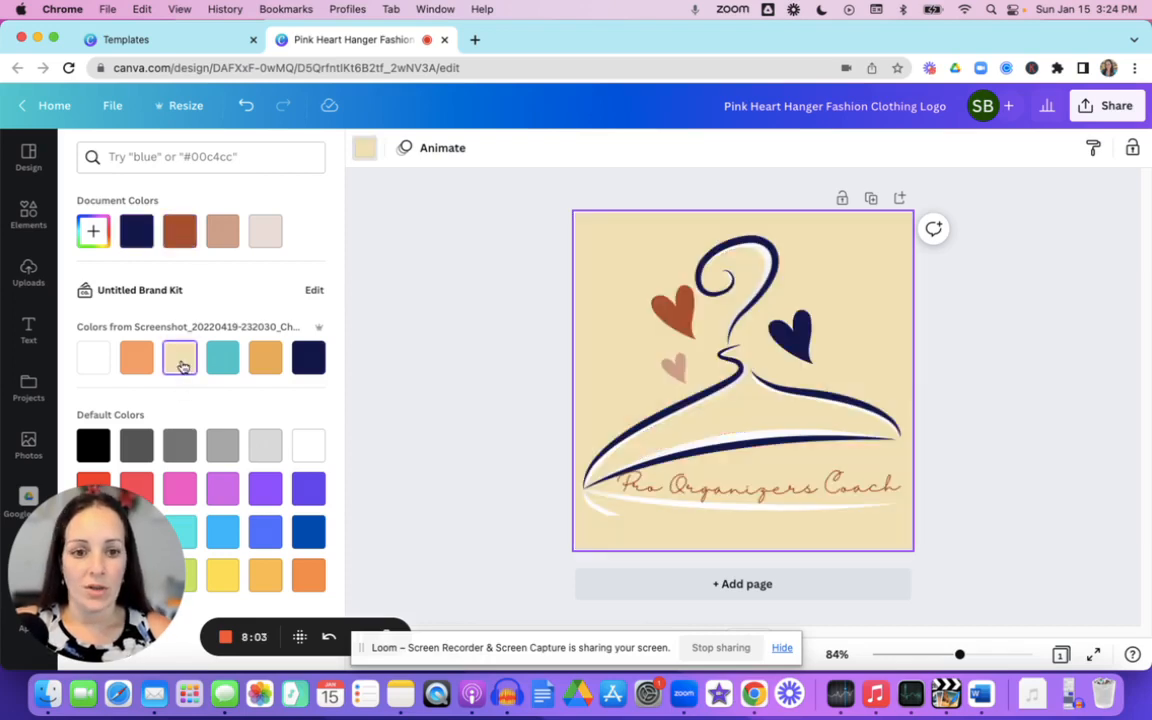
click(270, 447)
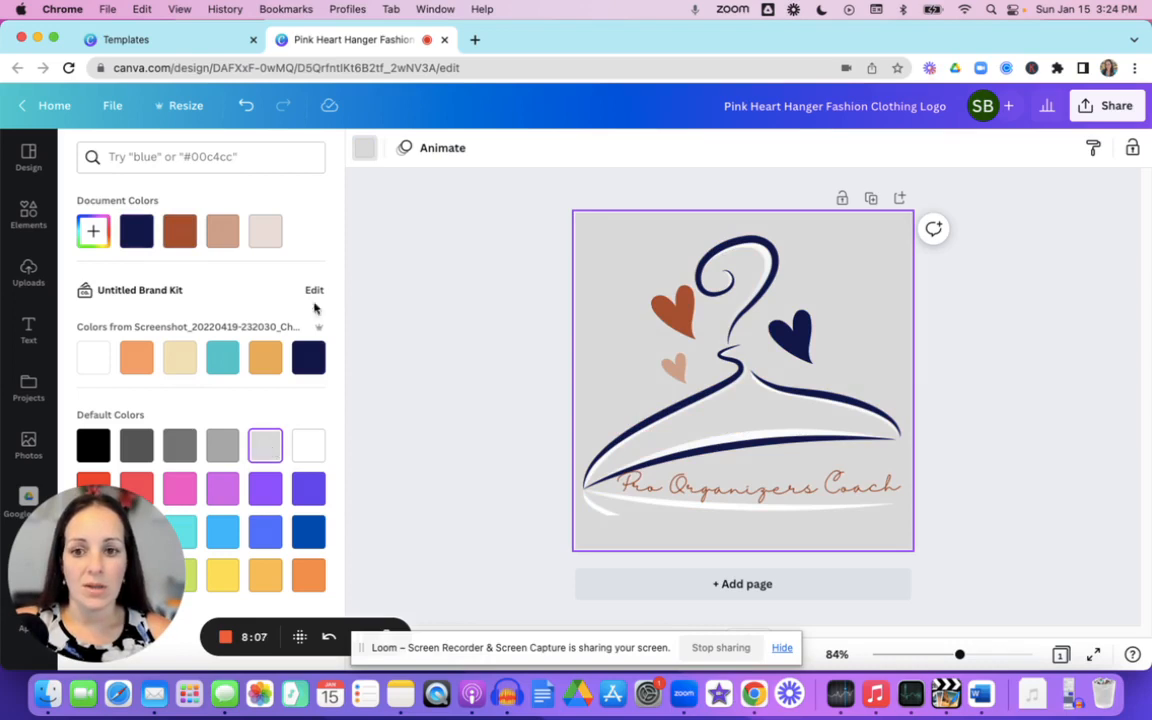
click(265, 234)
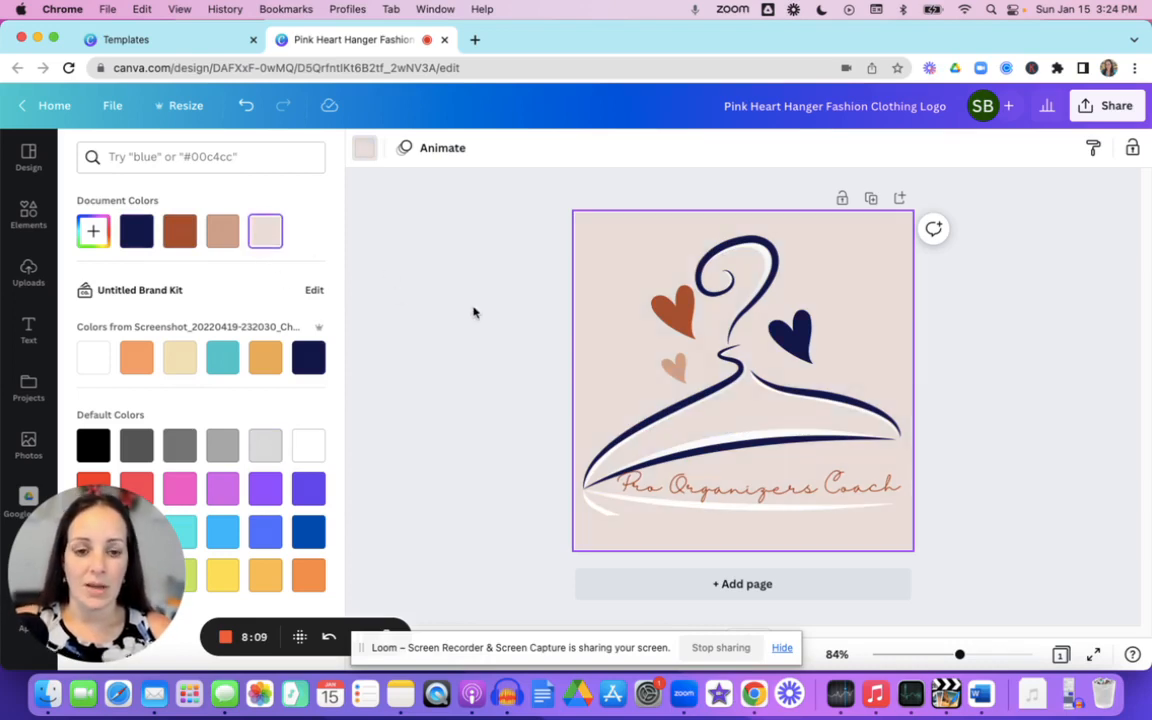